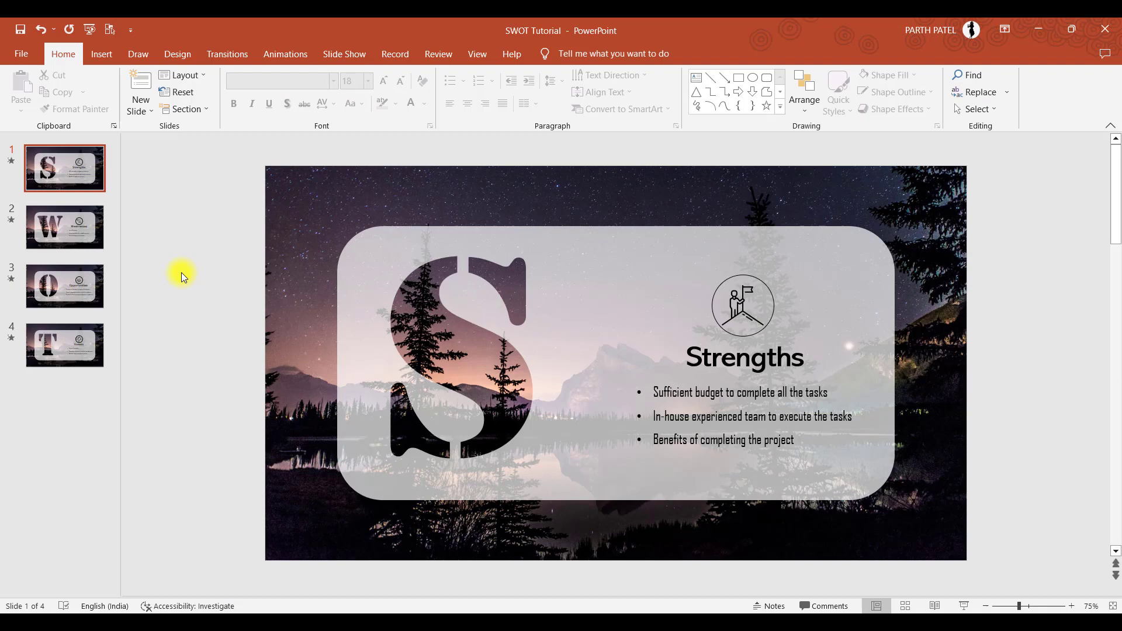
- Create a new presentation and delete slide 1's title and subtitle placeholders
key("ctrl+n")
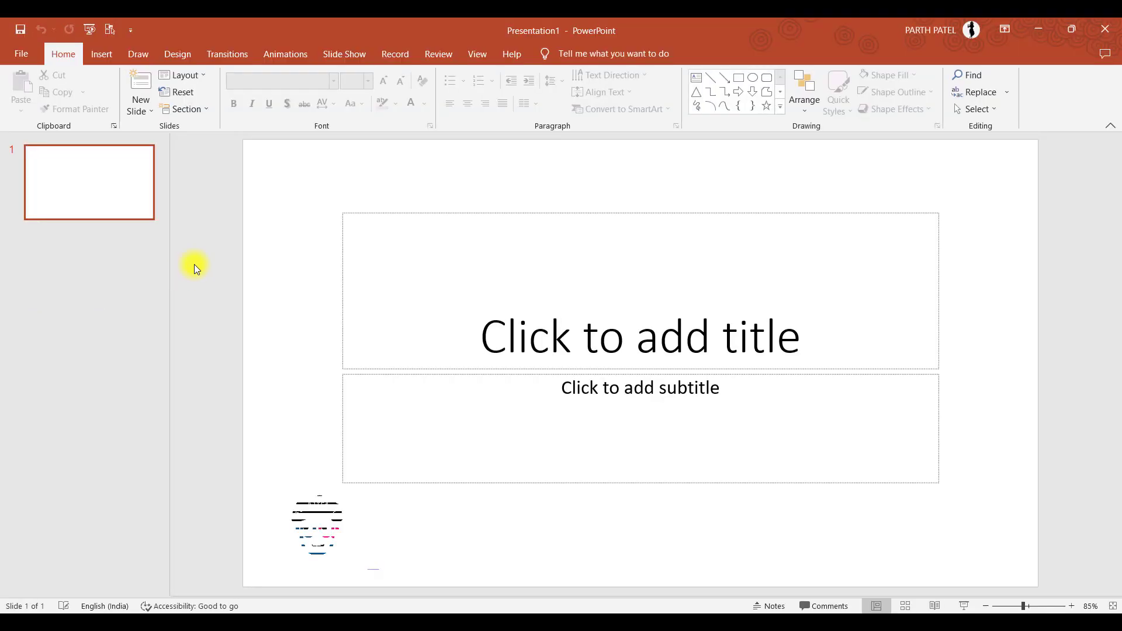
left_click_drag(295, 166, 886, 496)
key("Delete")
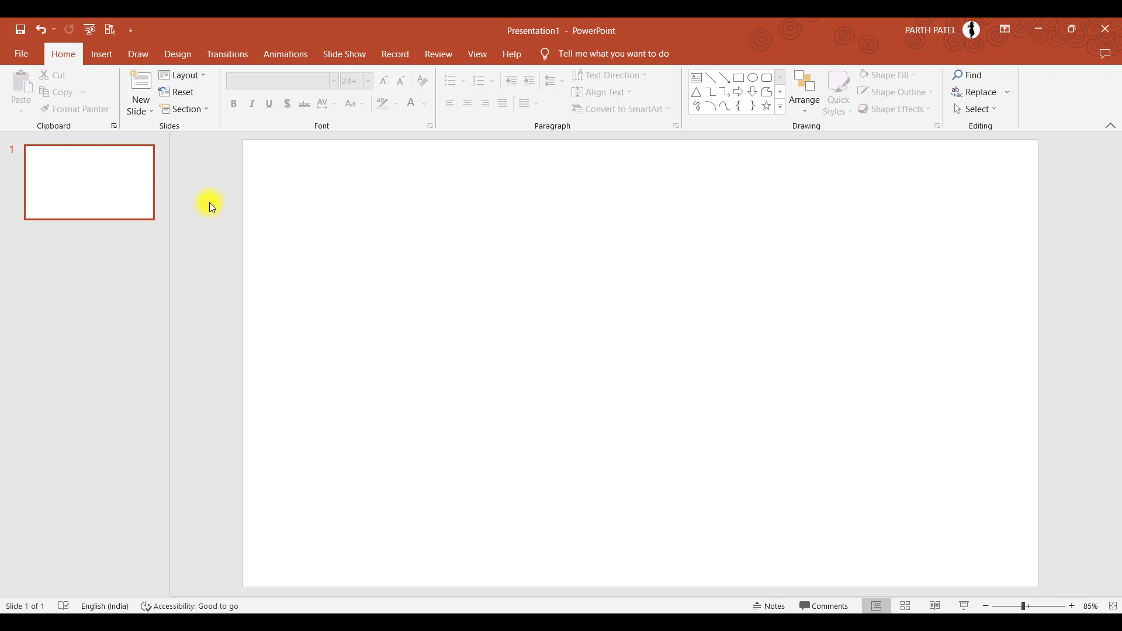
- Insert the Background1 night-sky lake photo from this device so it fills the slide, then select it
left_click(110, 56)
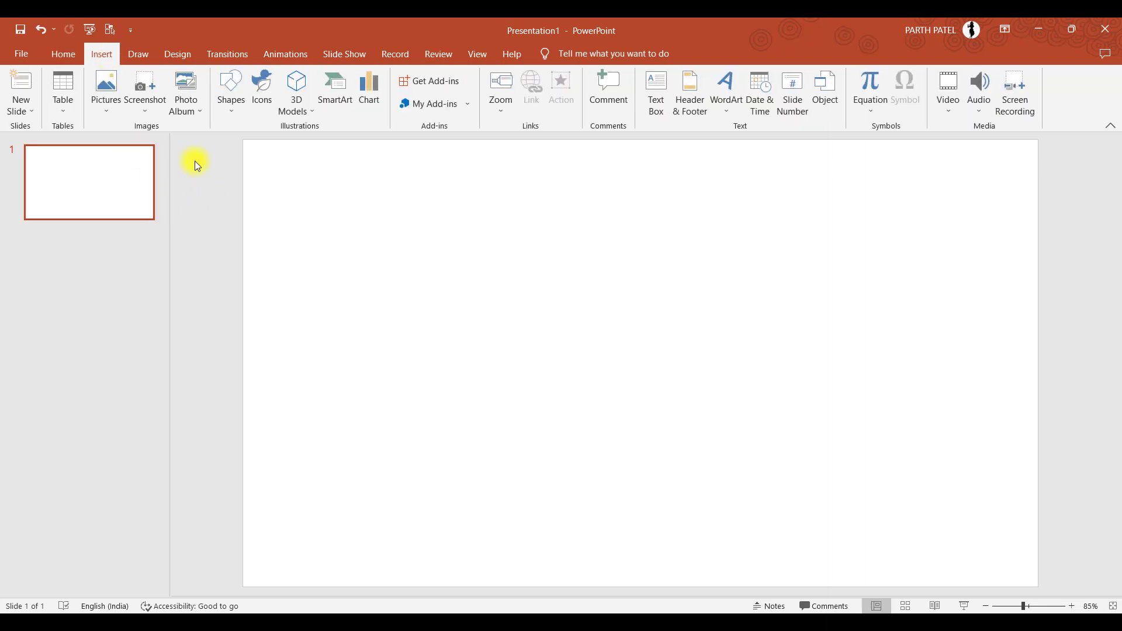
left_click(107, 105)
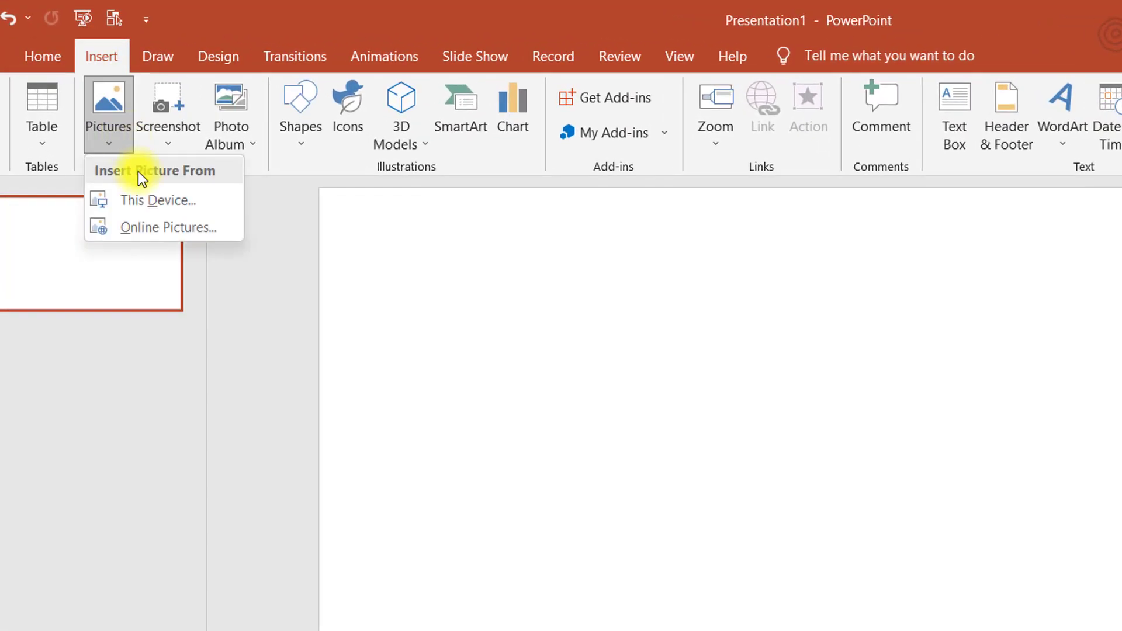
left_click(146, 199)
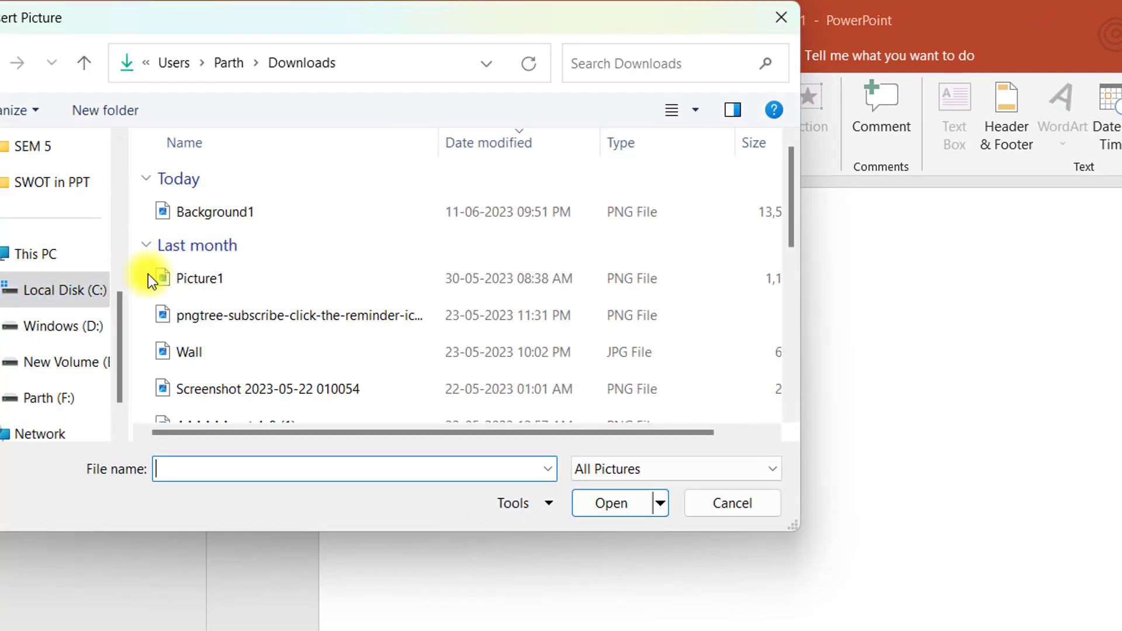
left_click(228, 212)
left_click(506, 411)
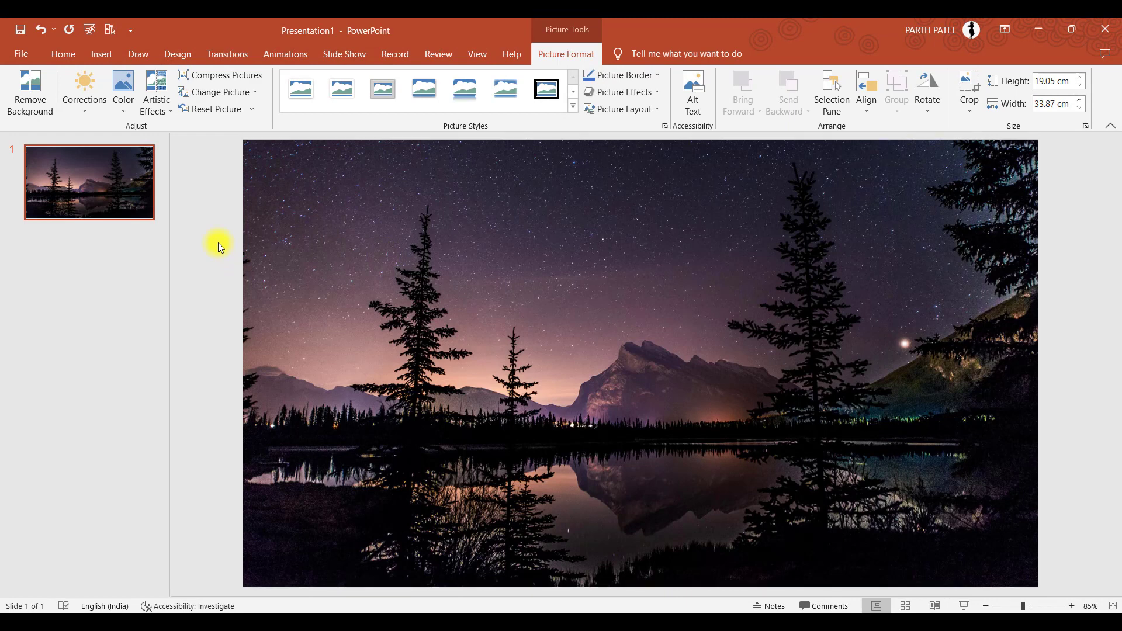
left_click(222, 232)
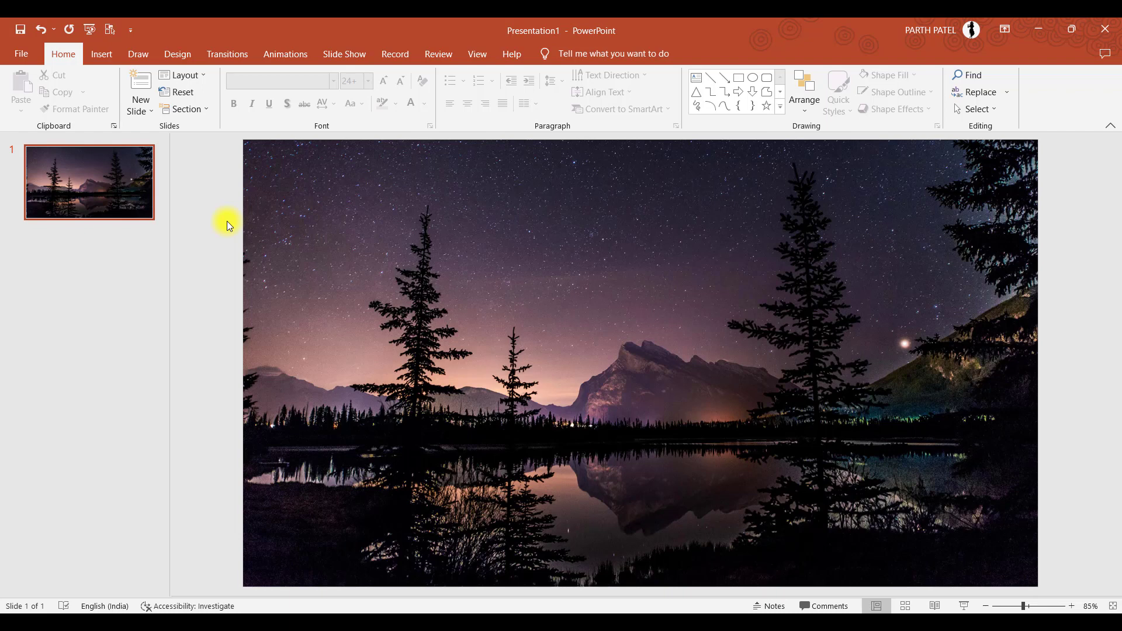
key("Tab")
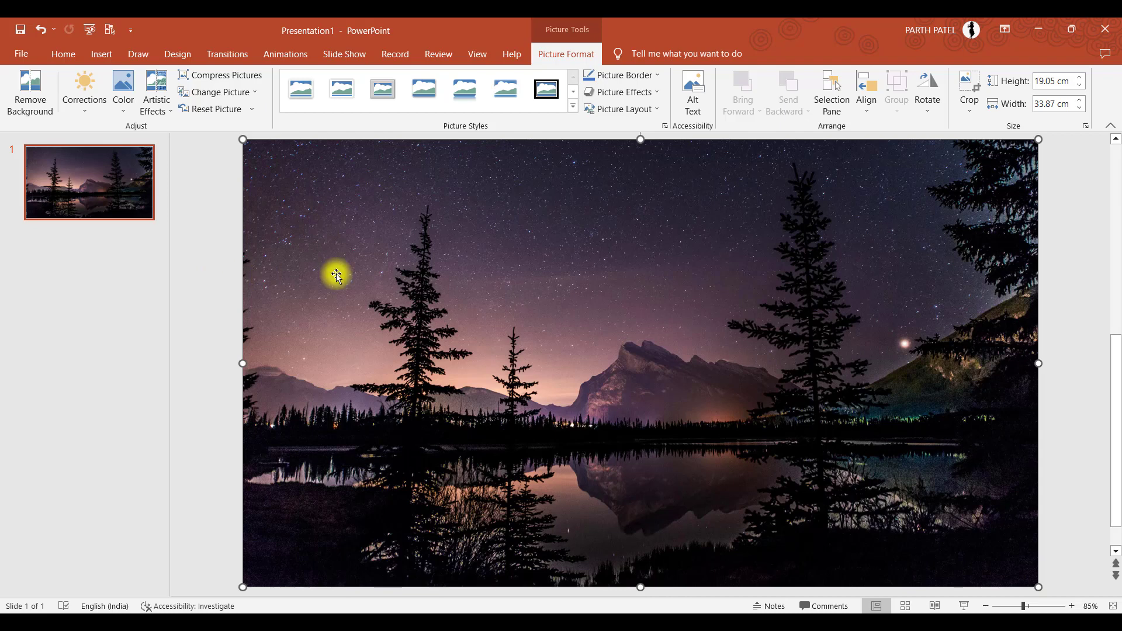
- Copy the lake photo and delete it from the slide
mouse_move(295, 230)
left_mouse_down()
mouse_move(360, 266)
mouse_move(465, 268)
mouse_move(373, 302)
mouse_move(283, 230)
left_mouse_up()
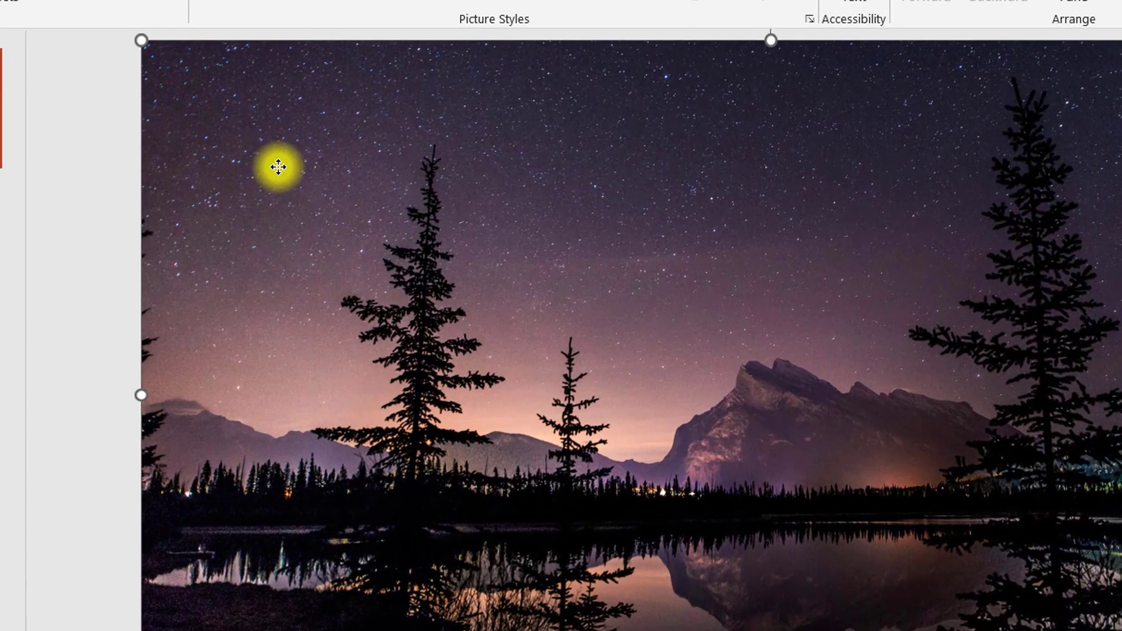
right_click(278, 167)
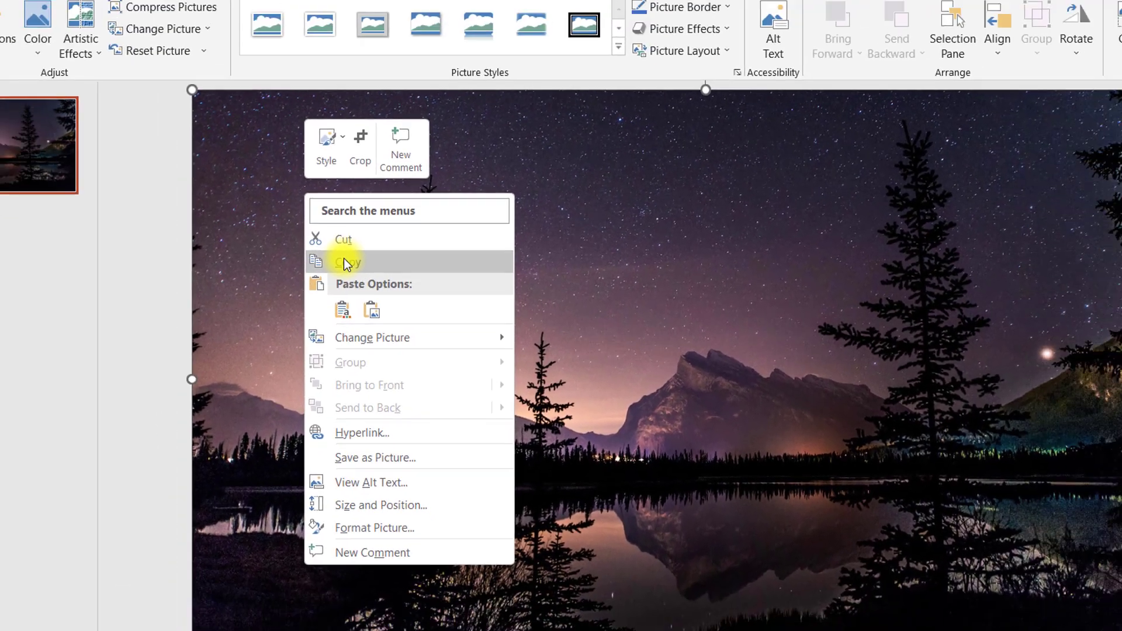
left_click(328, 252)
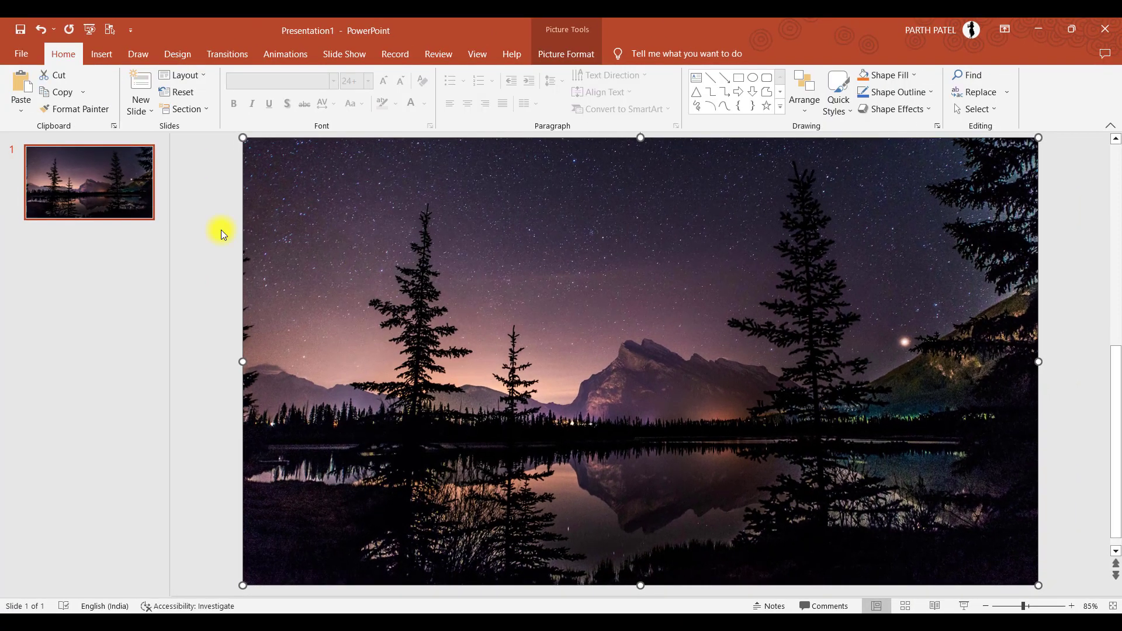
key("Delete")
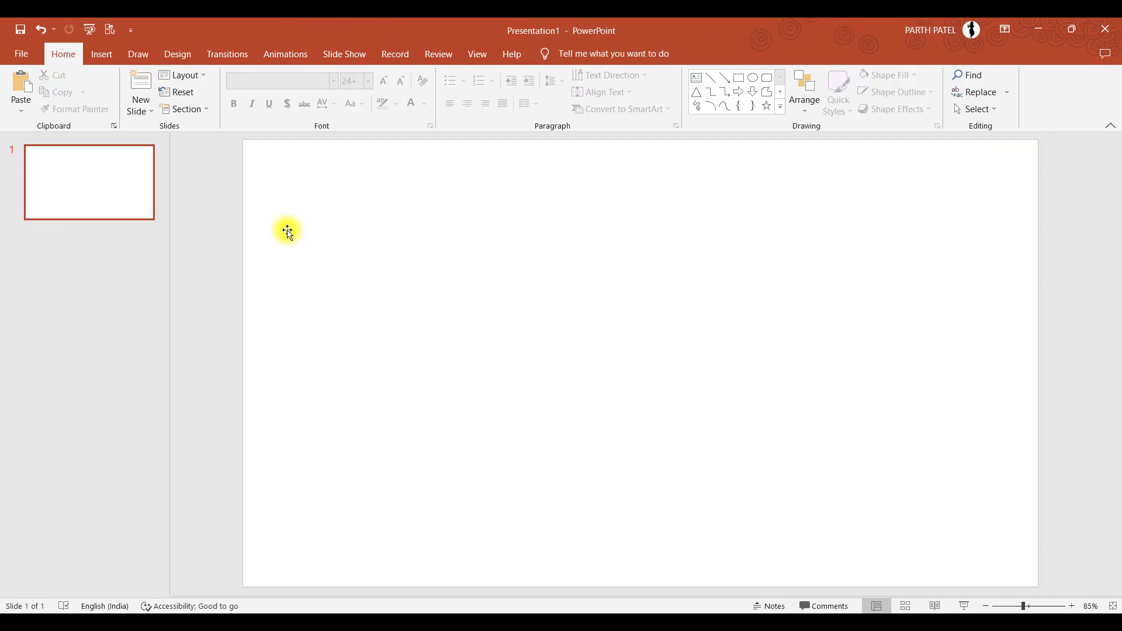
- Set the slide background to a picture fill using the copied lake photo from the clipboard
right_click(320, 208)
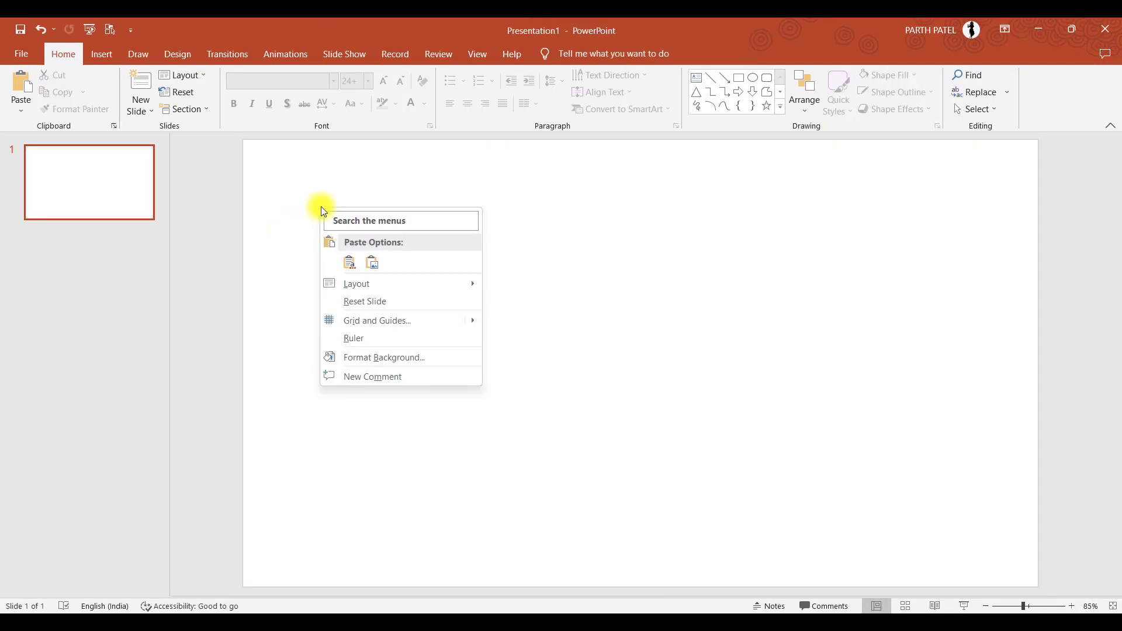
left_click(387, 358)
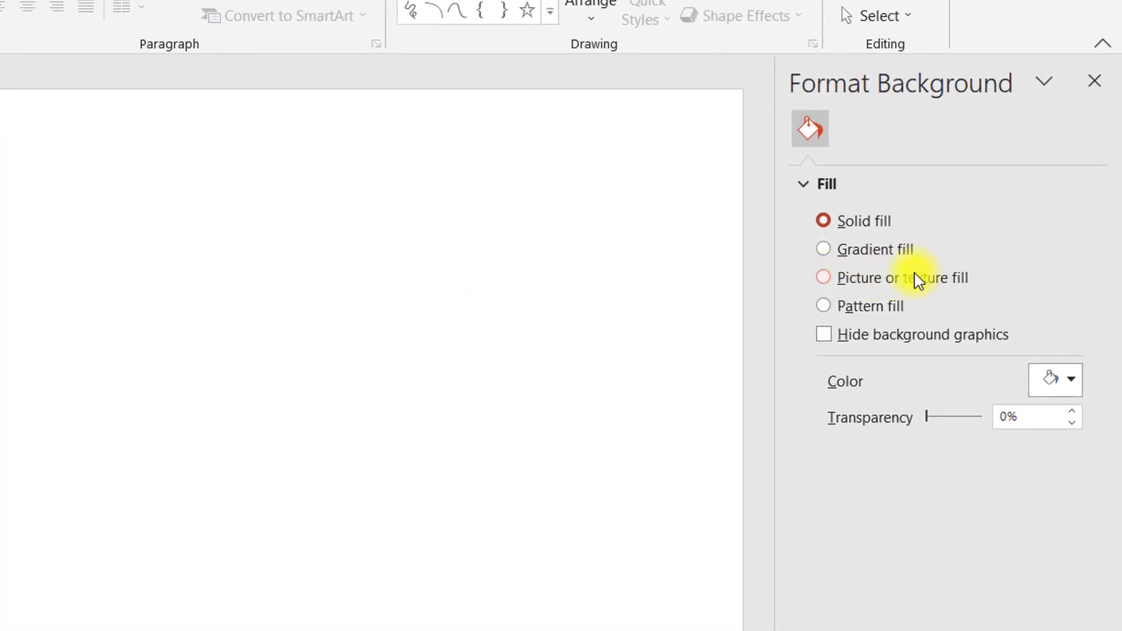
left_click(823, 279)
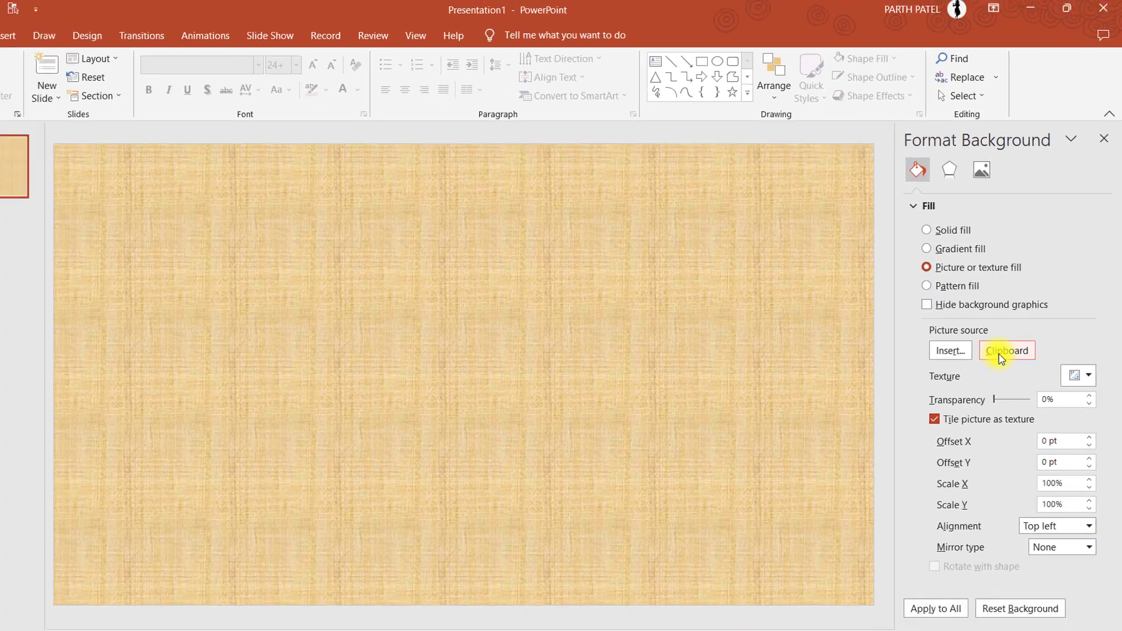
left_click(1003, 353)
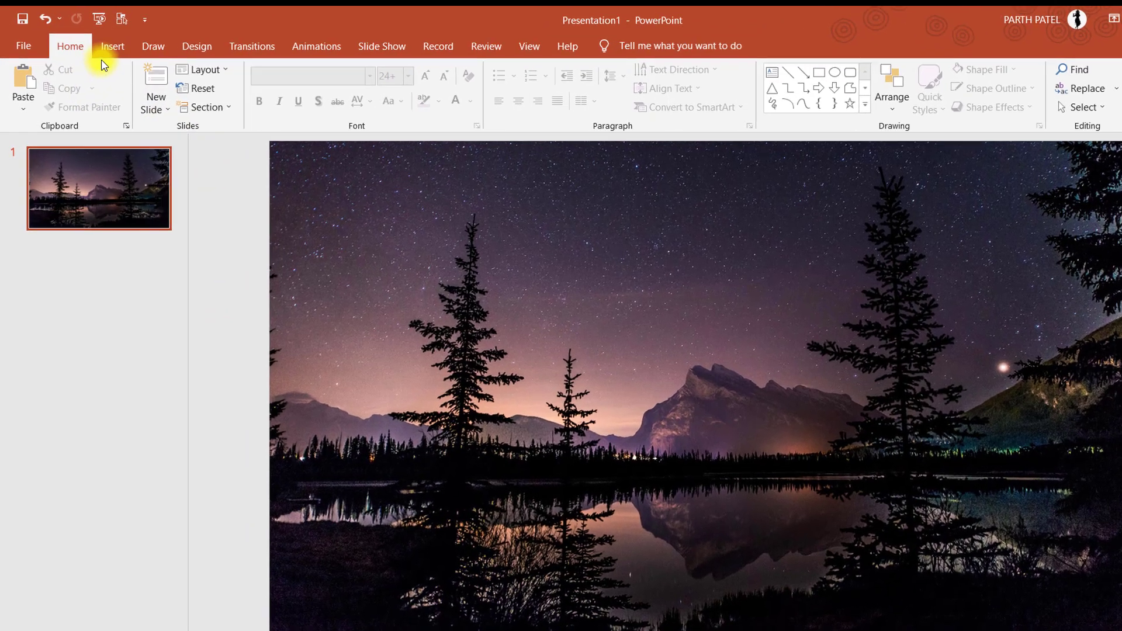
- Draw a large rounded rectangle across the centre of the slide
left_click(102, 54)
left_click(332, 110)
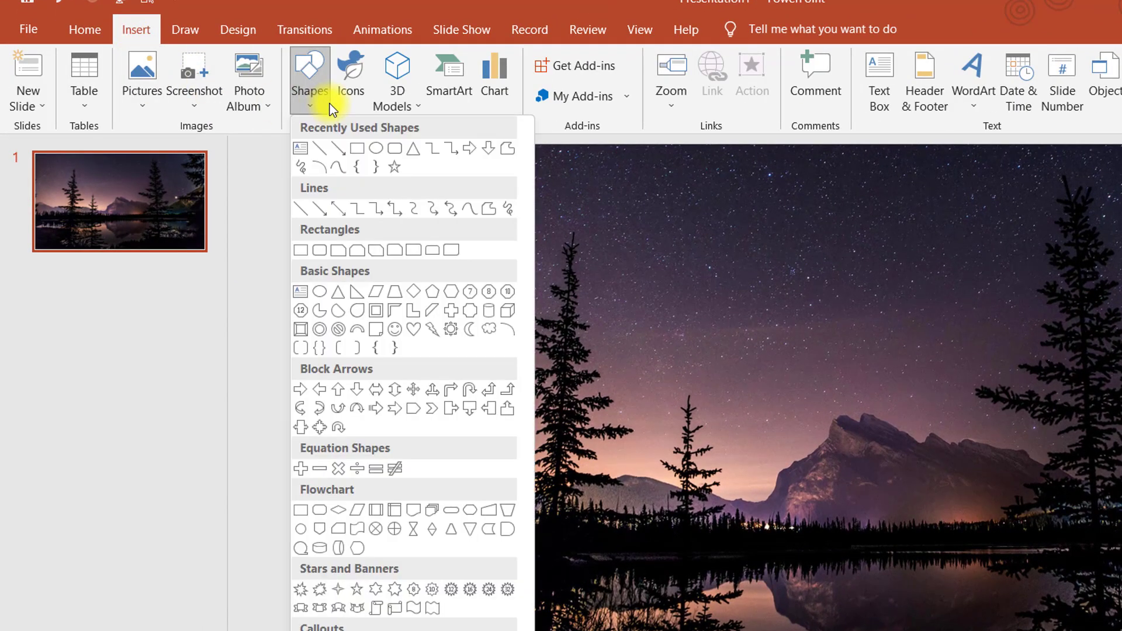
left_click(396, 155)
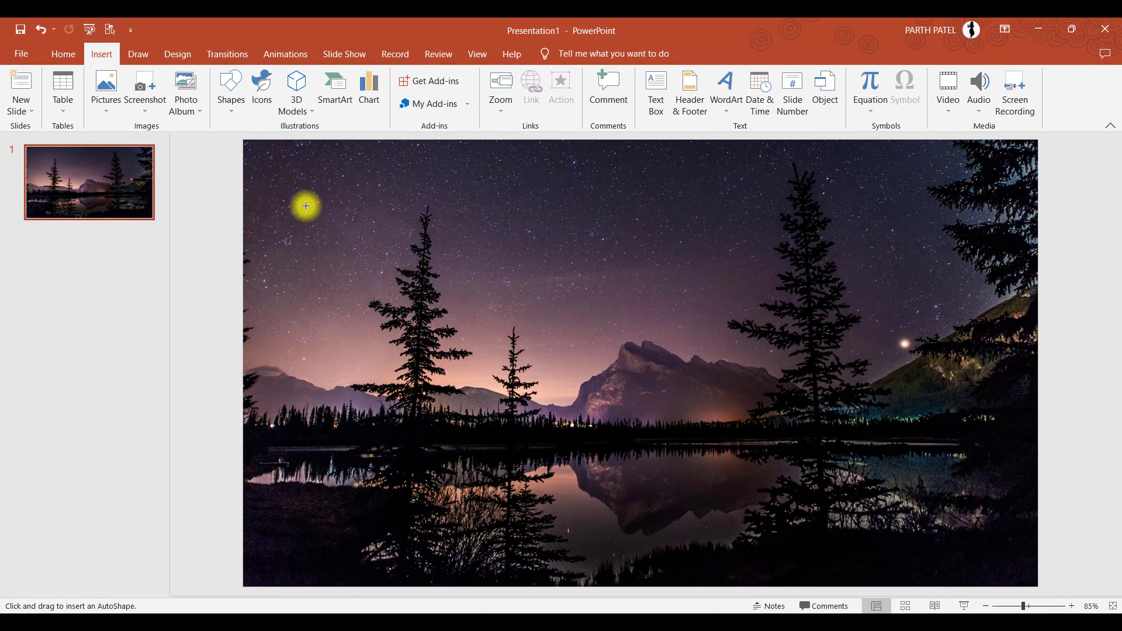
left_click_drag(305, 205, 967, 513)
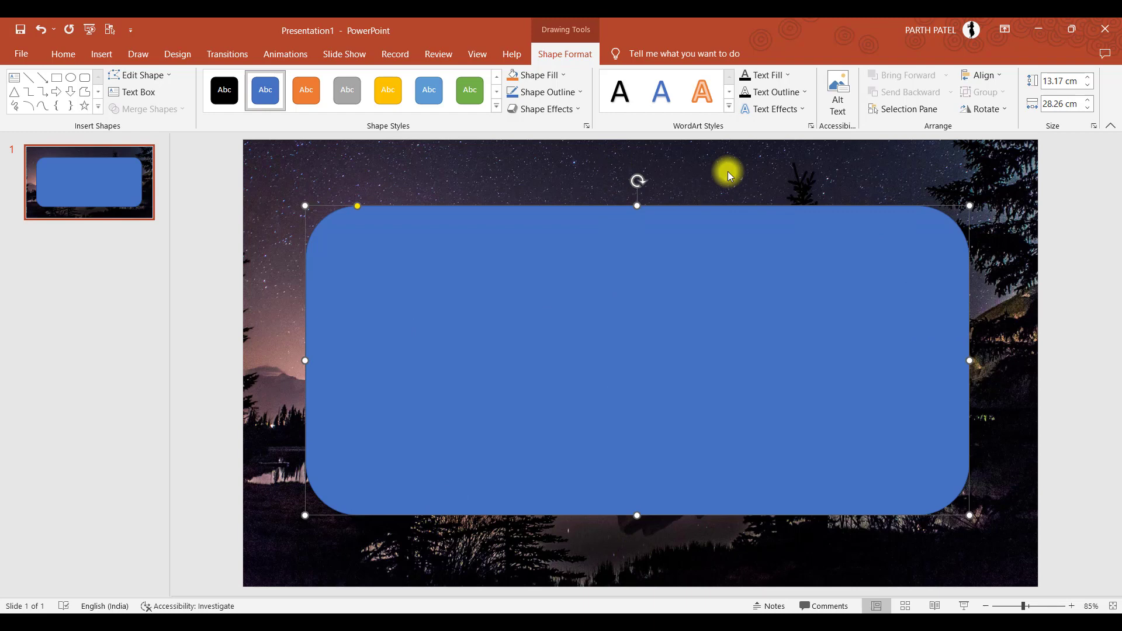
left_click(186, 329)
left_click(401, 300)
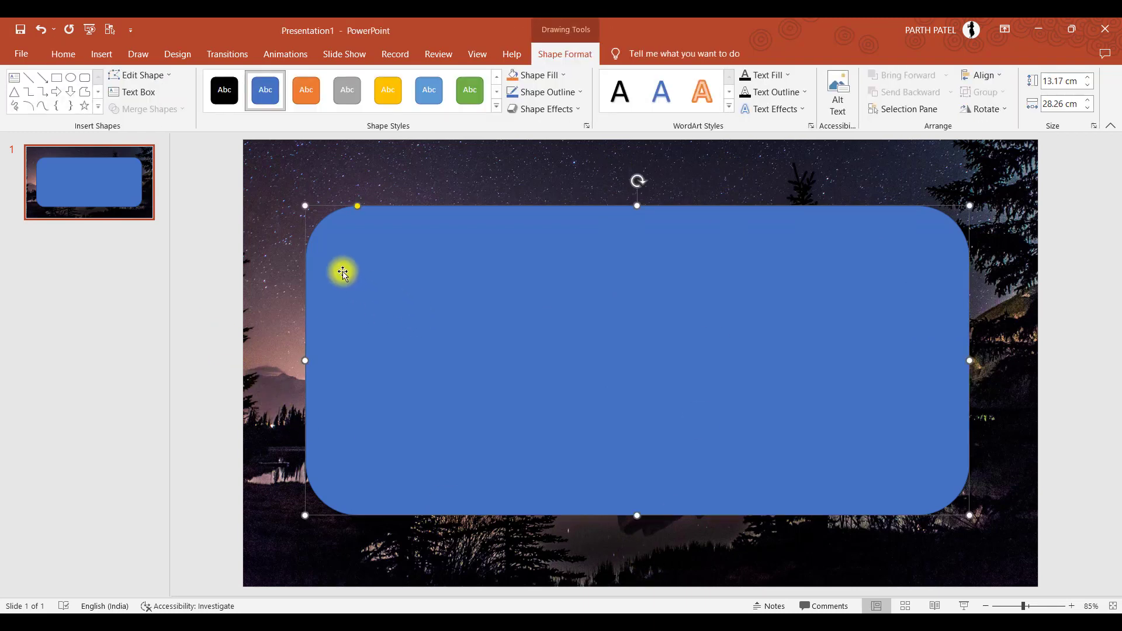
- Change the rounded rectangle's shape outline setting
left_click(534, 92)
left_click(532, 241)
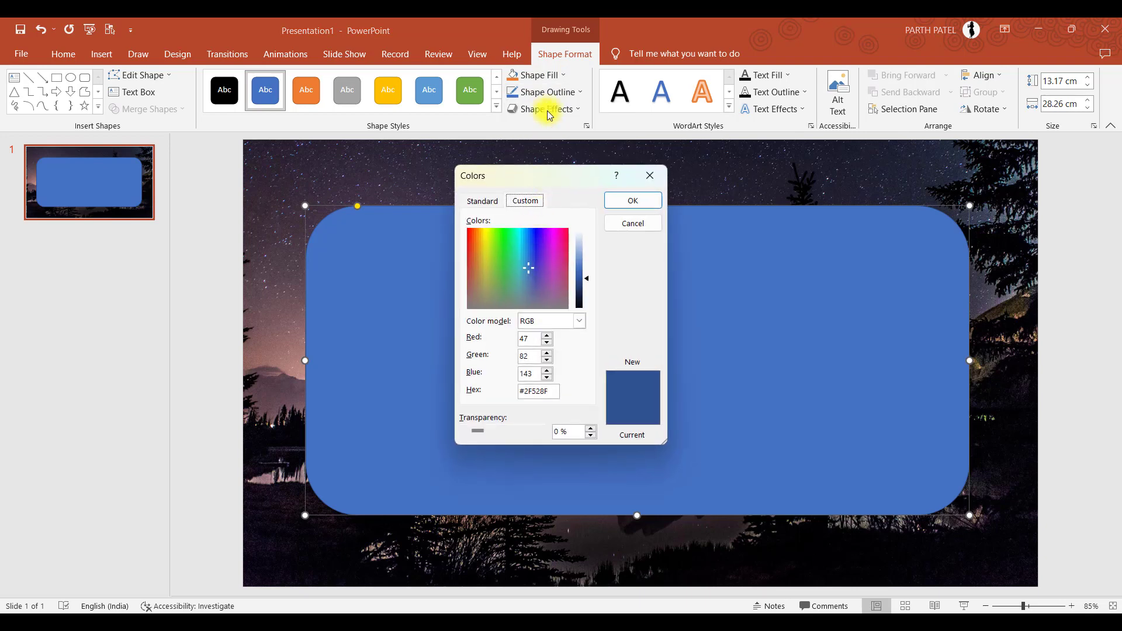
left_click(544, 93)
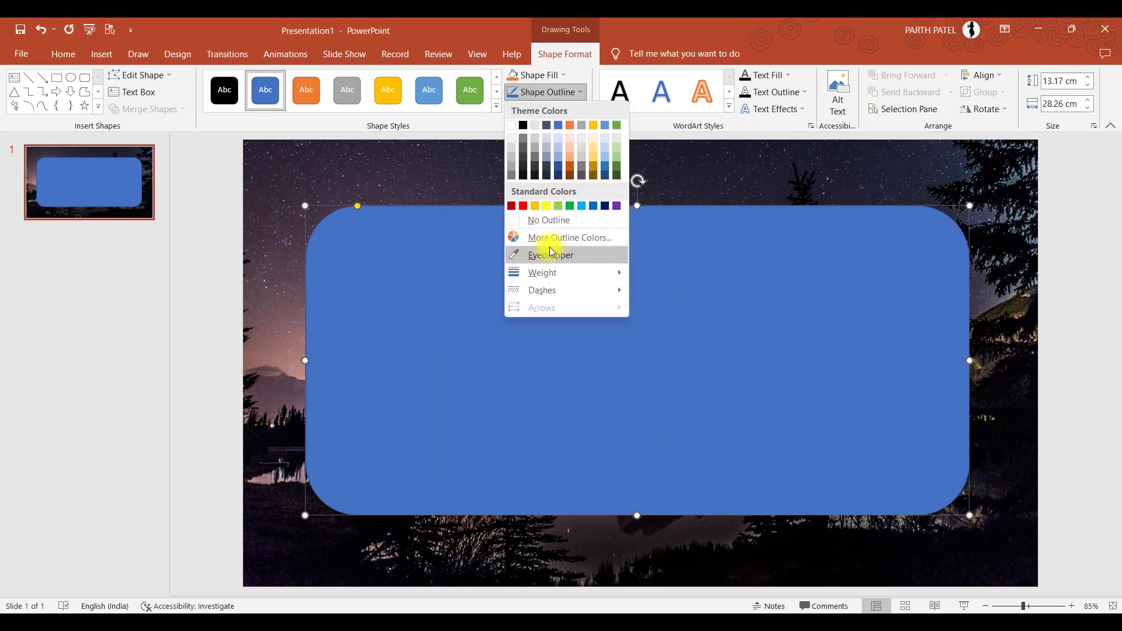
left_click(548, 212)
left_click(265, 243)
left_click(358, 258)
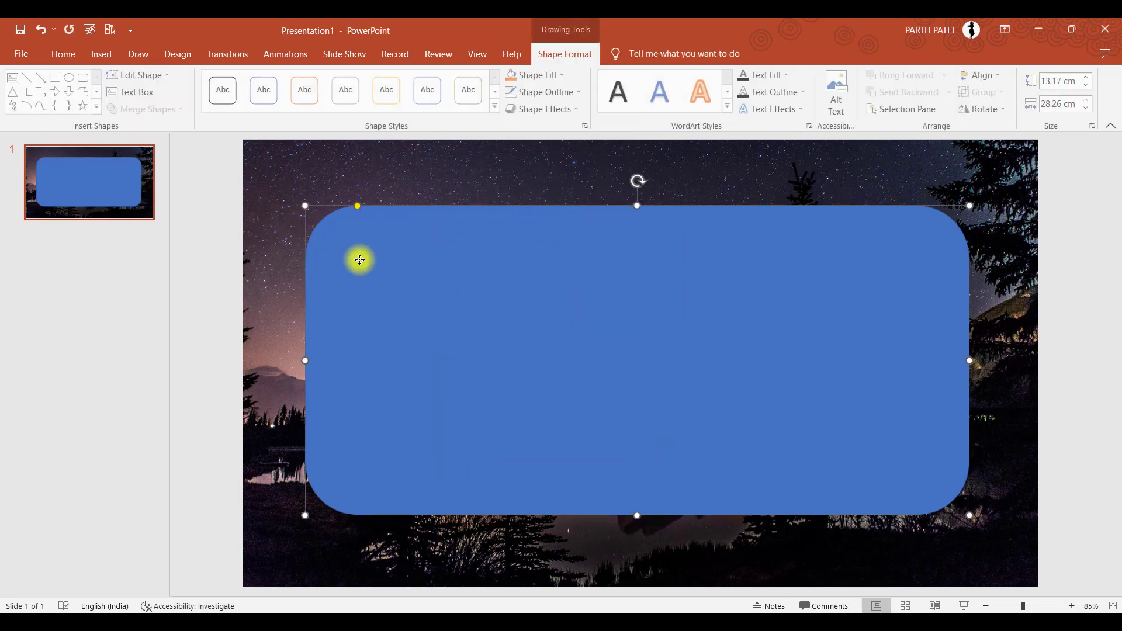
- Fill the rounded rectangle with white
left_click(535, 80)
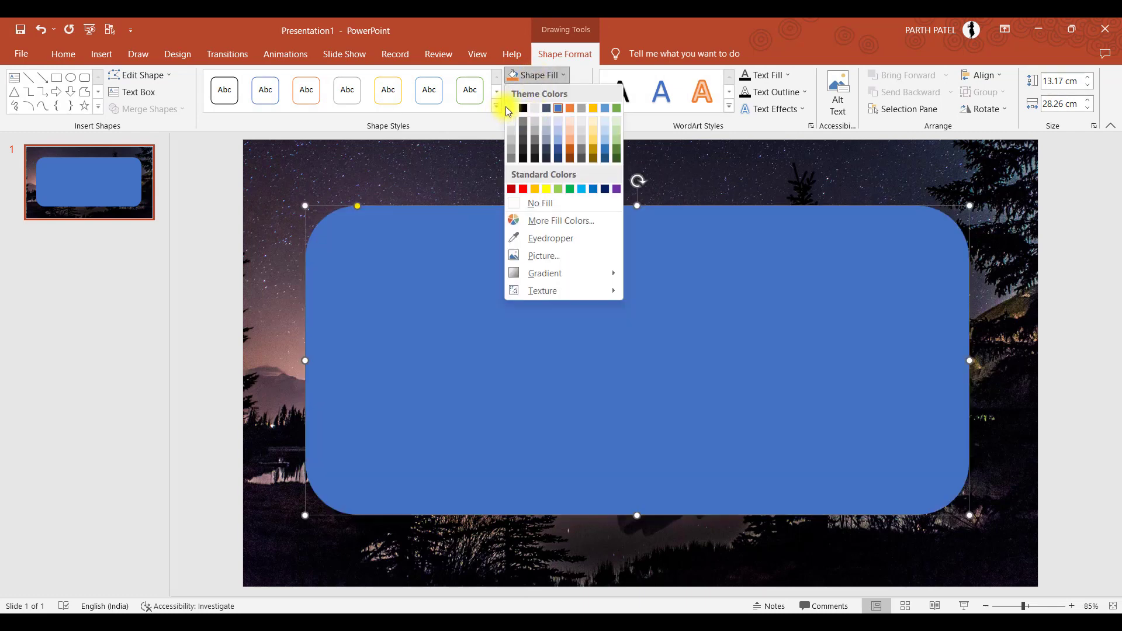
left_click(512, 109)
left_click(206, 218)
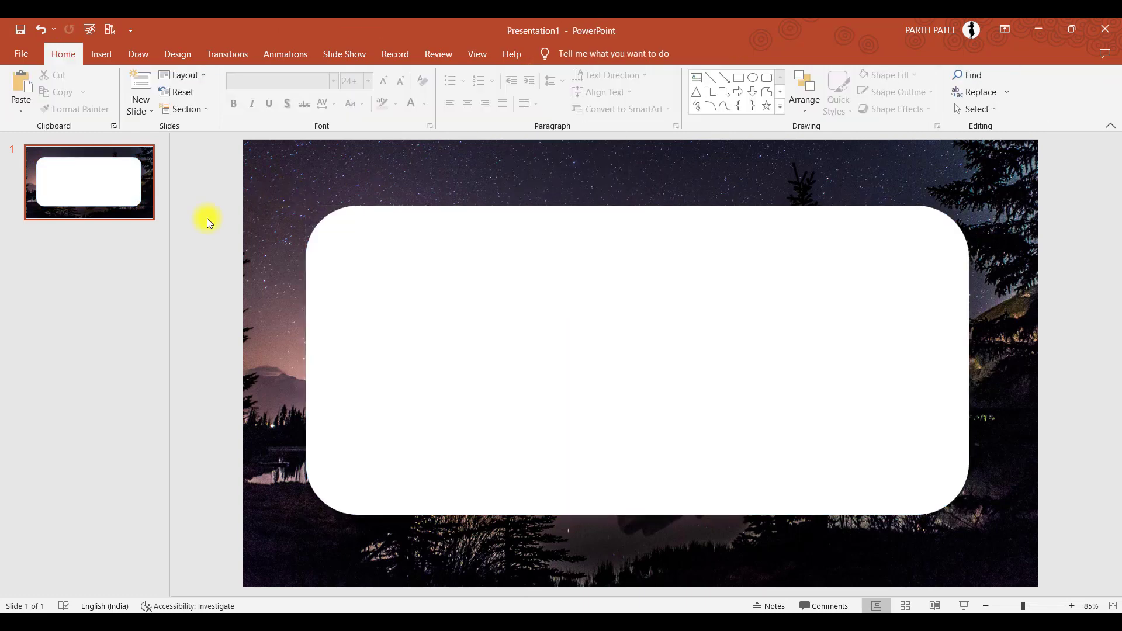
left_click(399, 282)
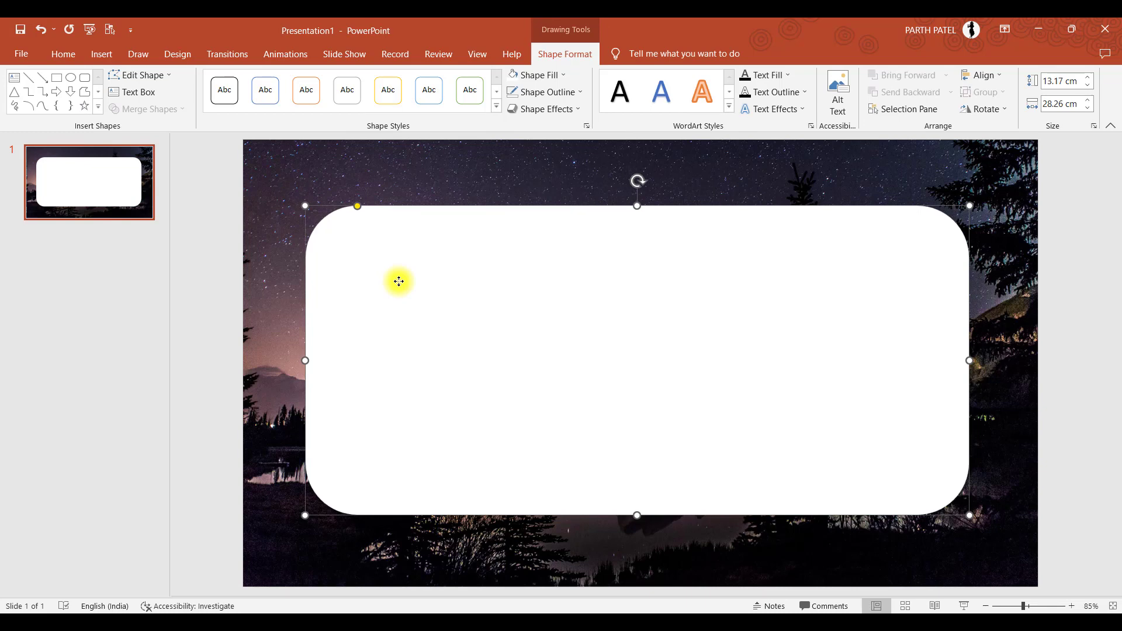
- Set the white panel's fill transparency to 30% in Format Shape
right_click(399, 282)
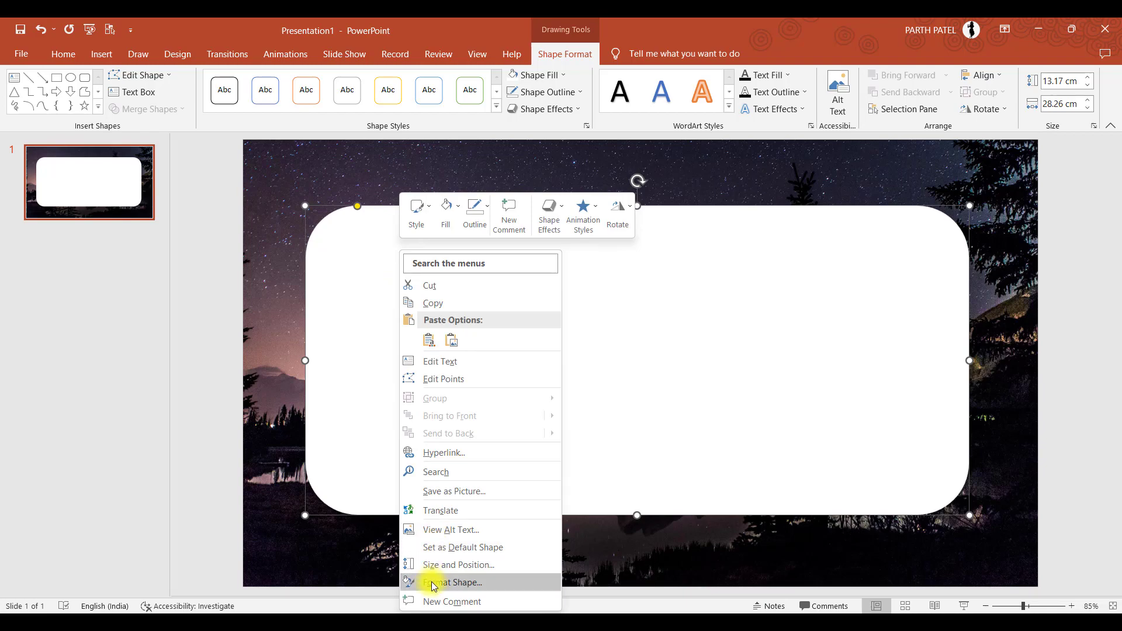
left_click(451, 582)
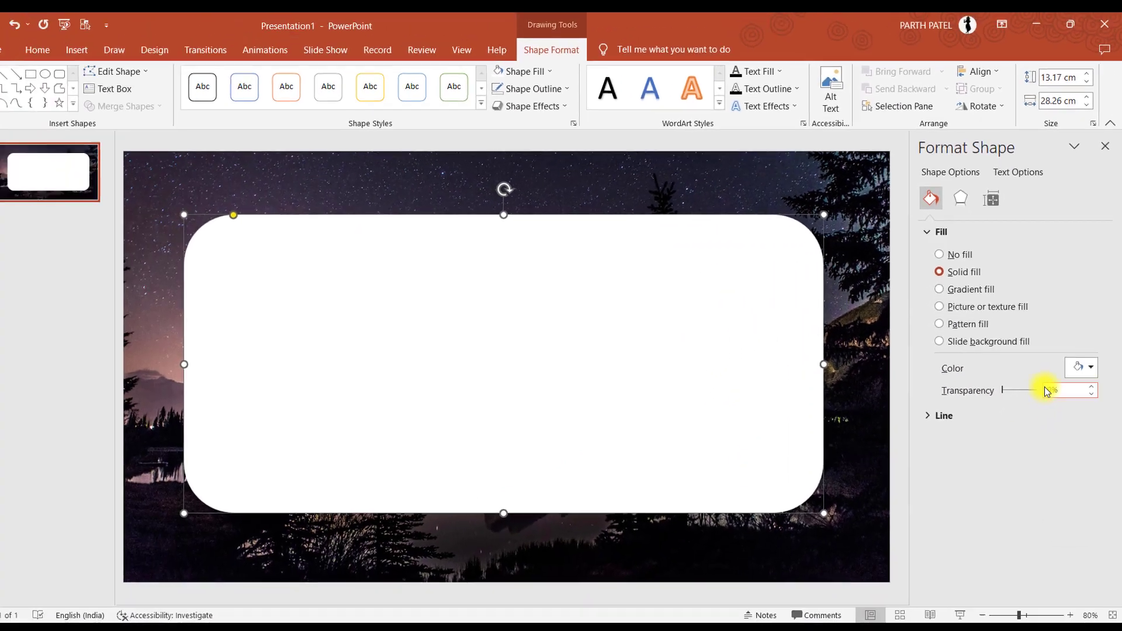
double_click(1052, 386)
type("30")
key("Return")
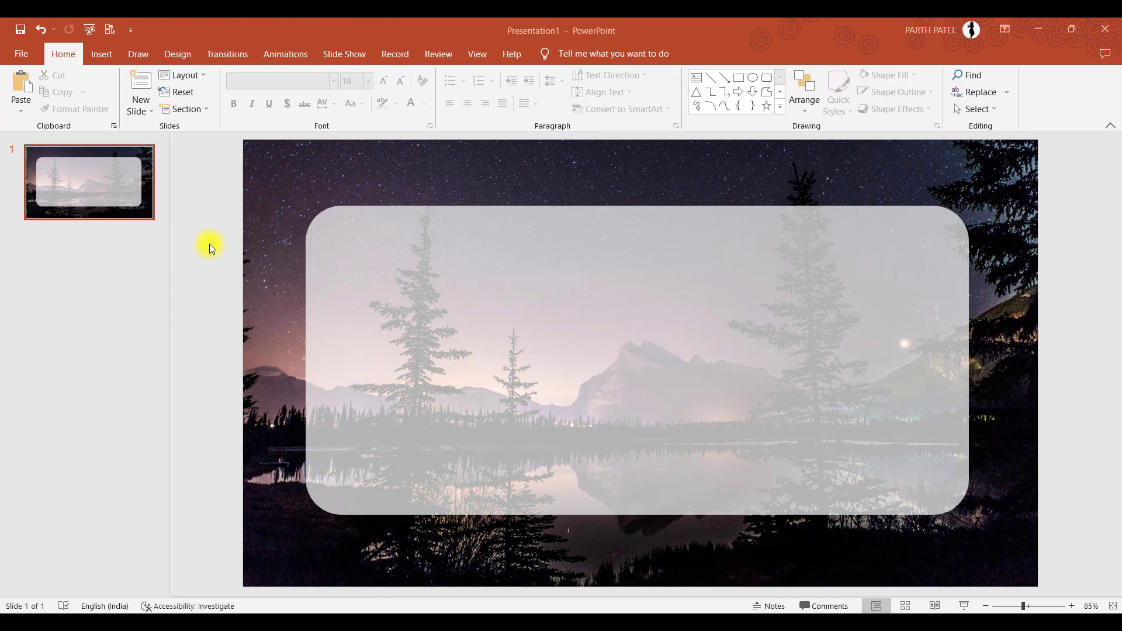
- Apply Align Center and Align Middle so the translucent panel sits centred on the slide
left_click(330, 240)
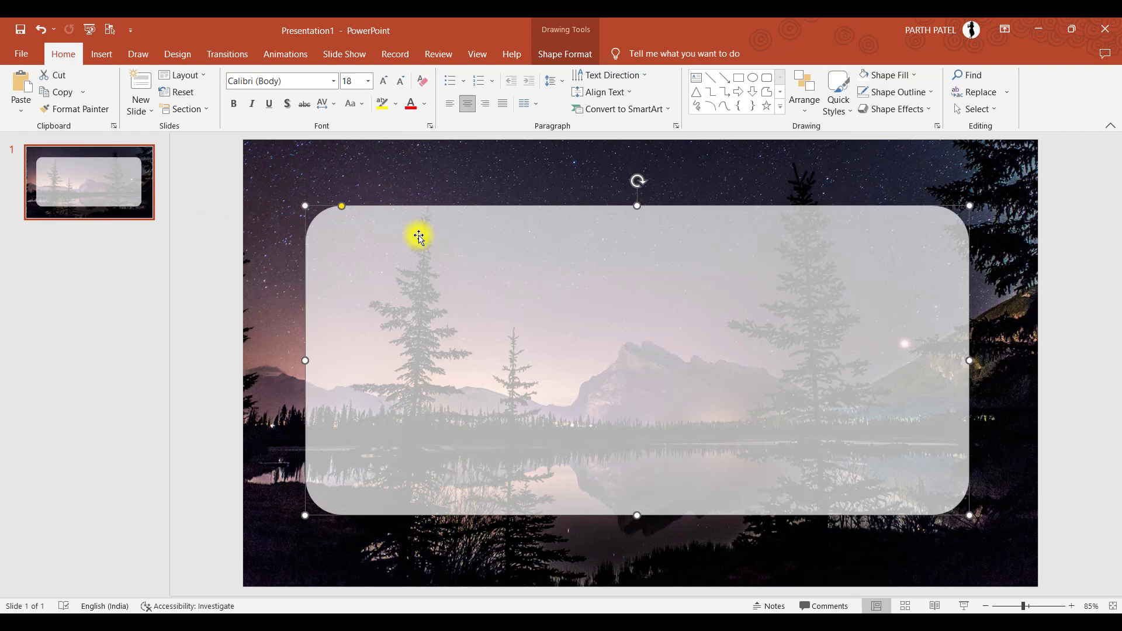
key("Escape")
left_click_drag(413, 276, 405, 253)
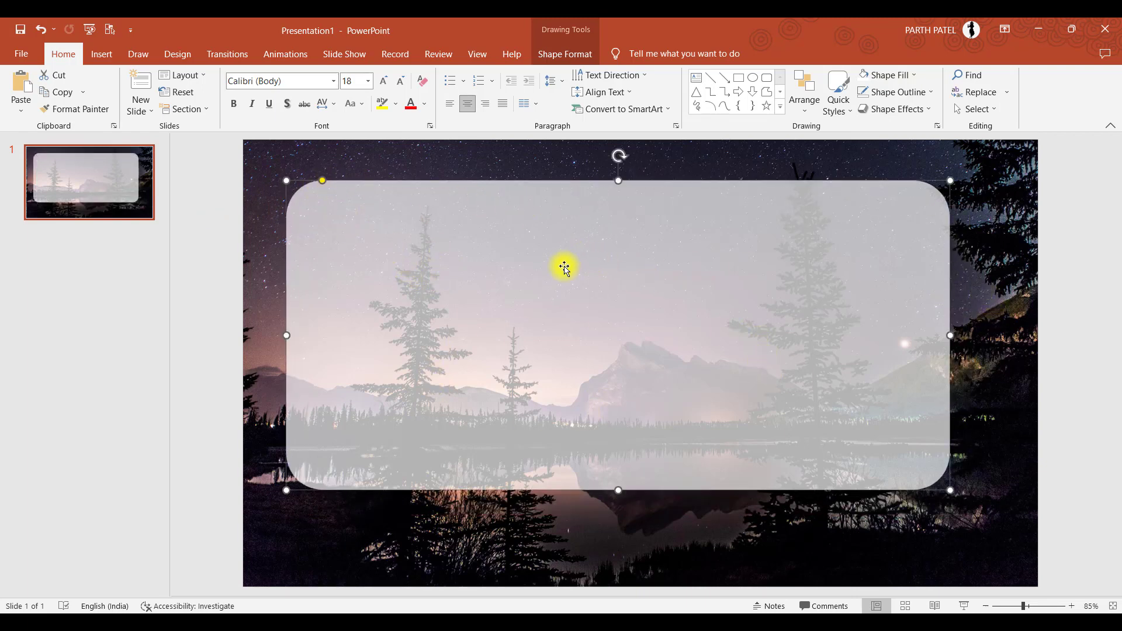
left_click(565, 54)
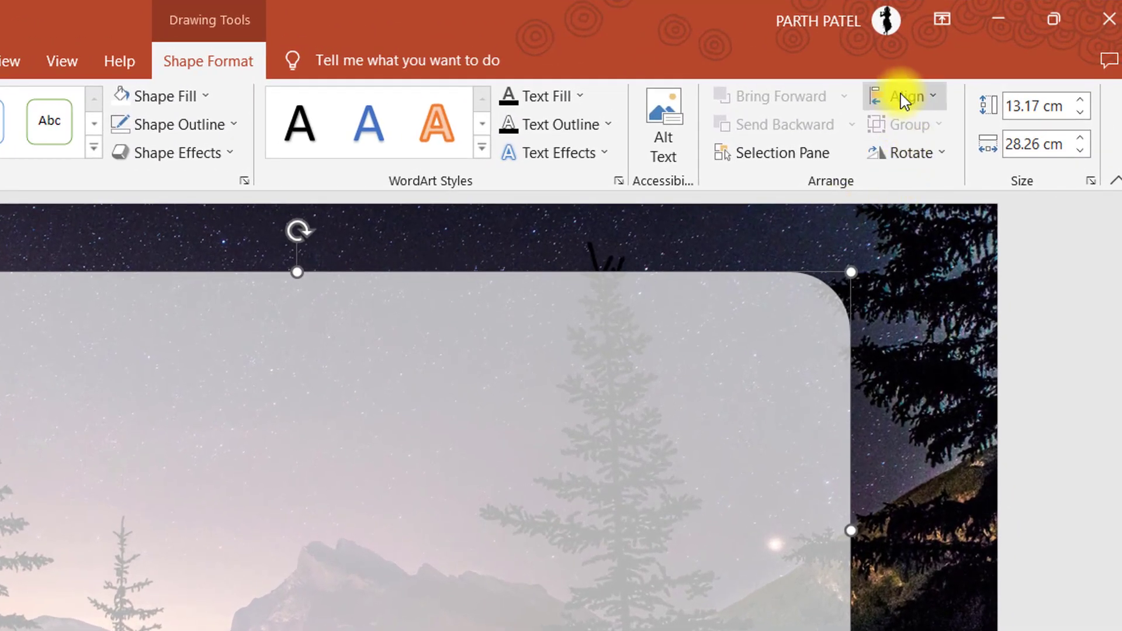
left_click(905, 106)
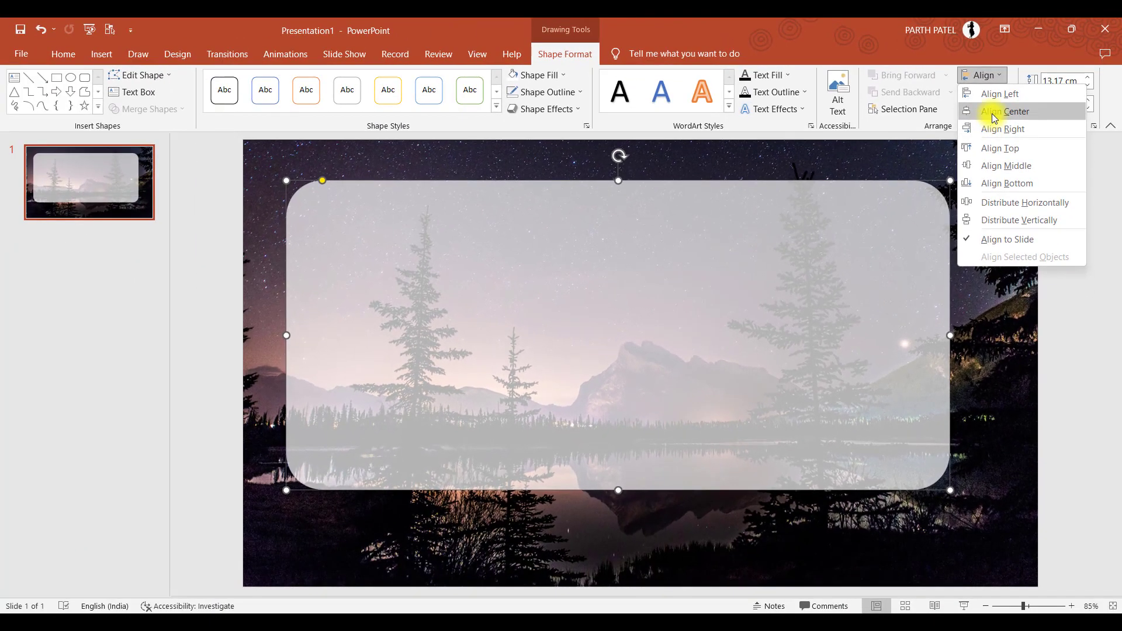
left_click(994, 113)
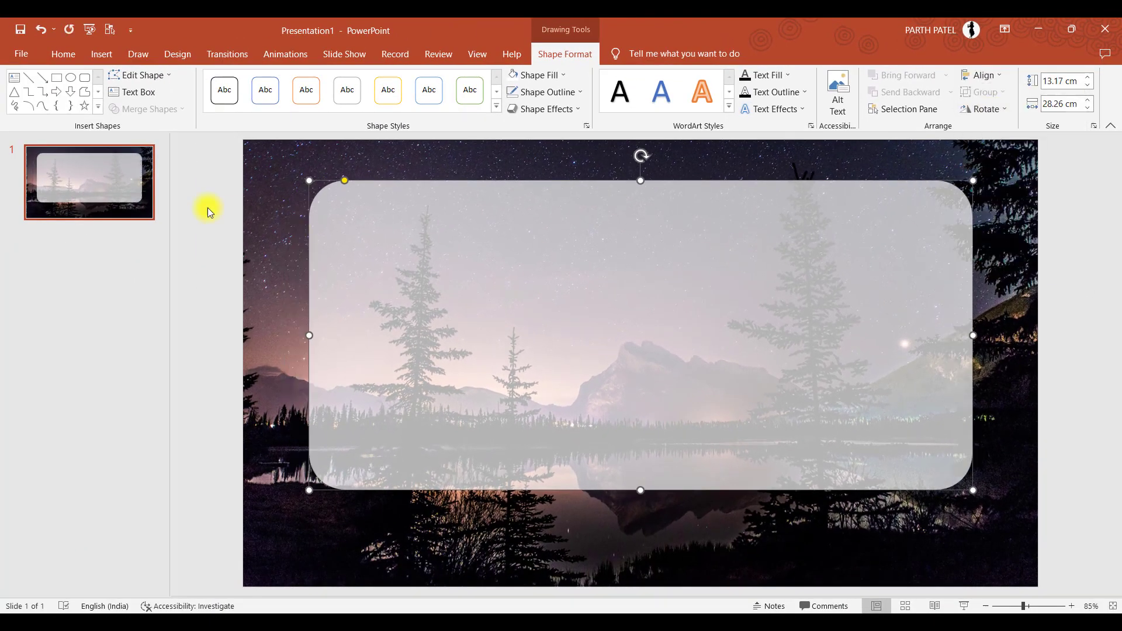
left_click(975, 76)
left_click(998, 167)
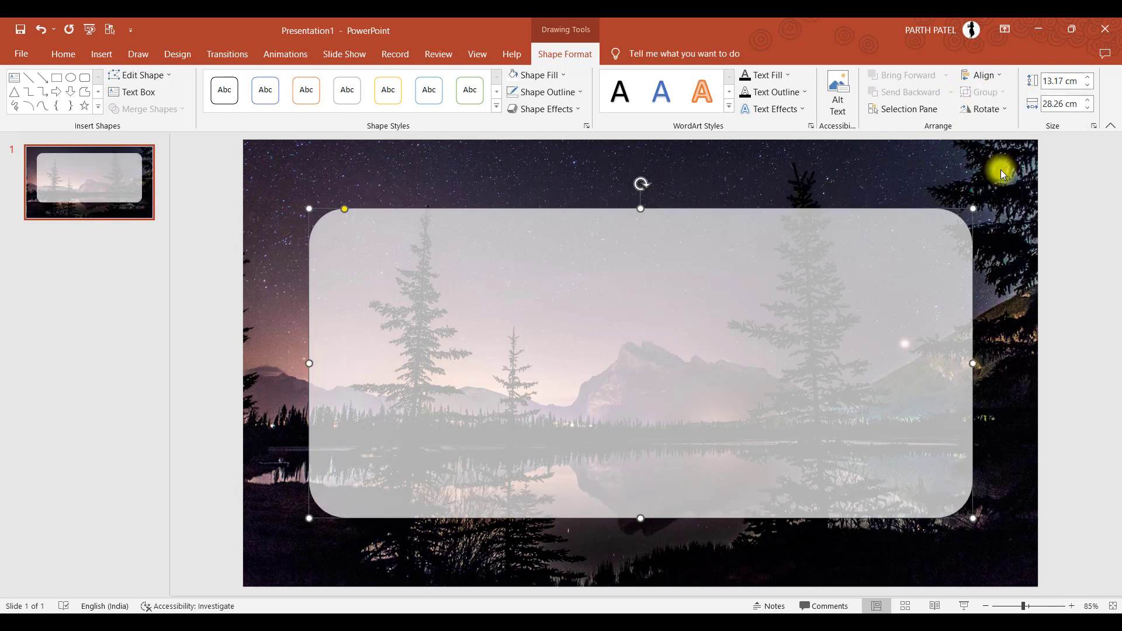
left_click(271, 207)
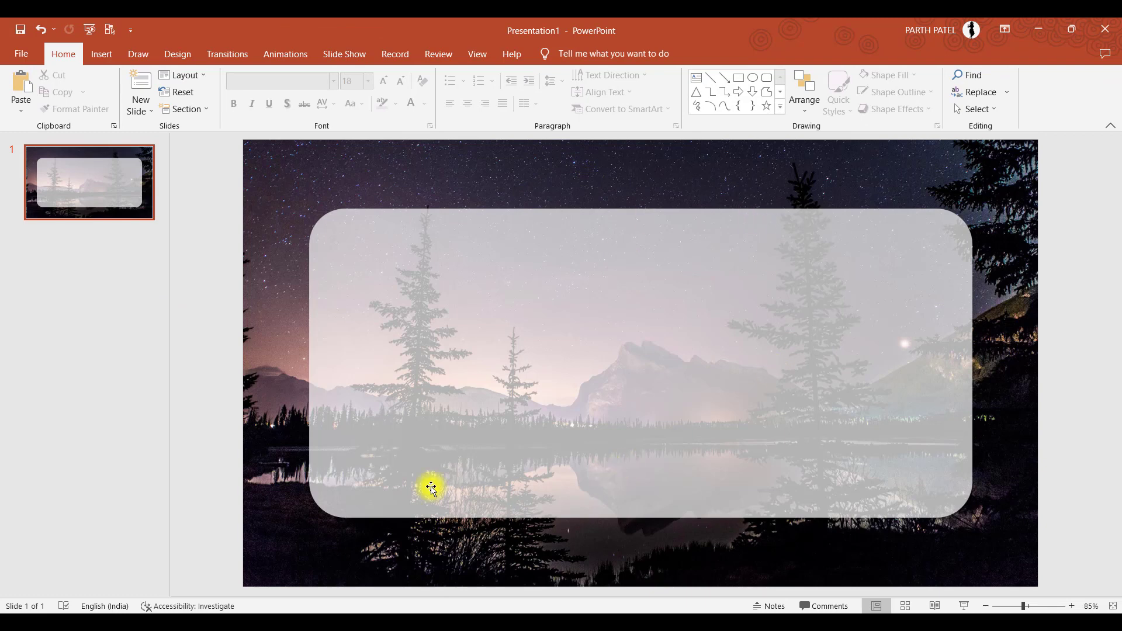
left_click(313, 322)
left_click(285, 305)
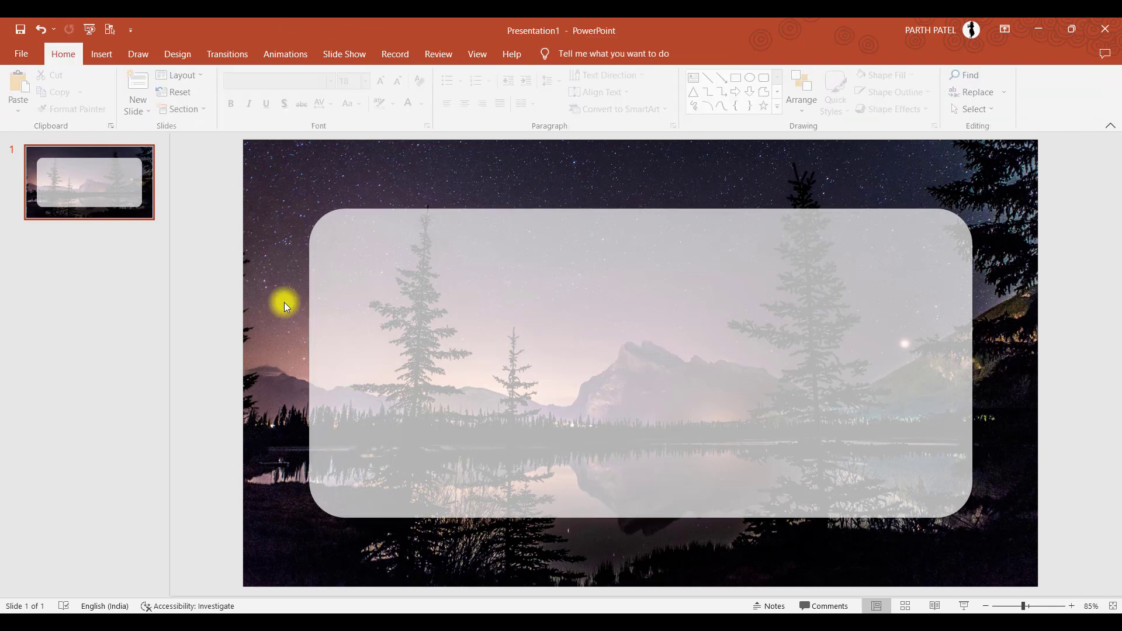
- Add a text box containing the letter S next to the panel
left_click(467, 277)
left_click(210, 248)
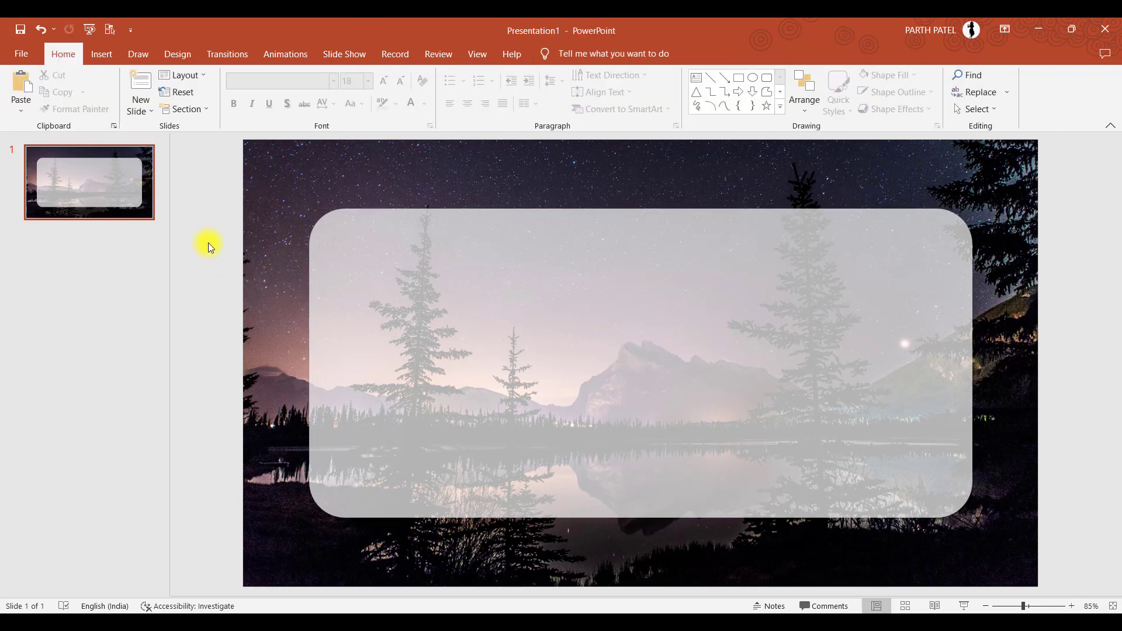
left_click(369, 260)
left_click(210, 232)
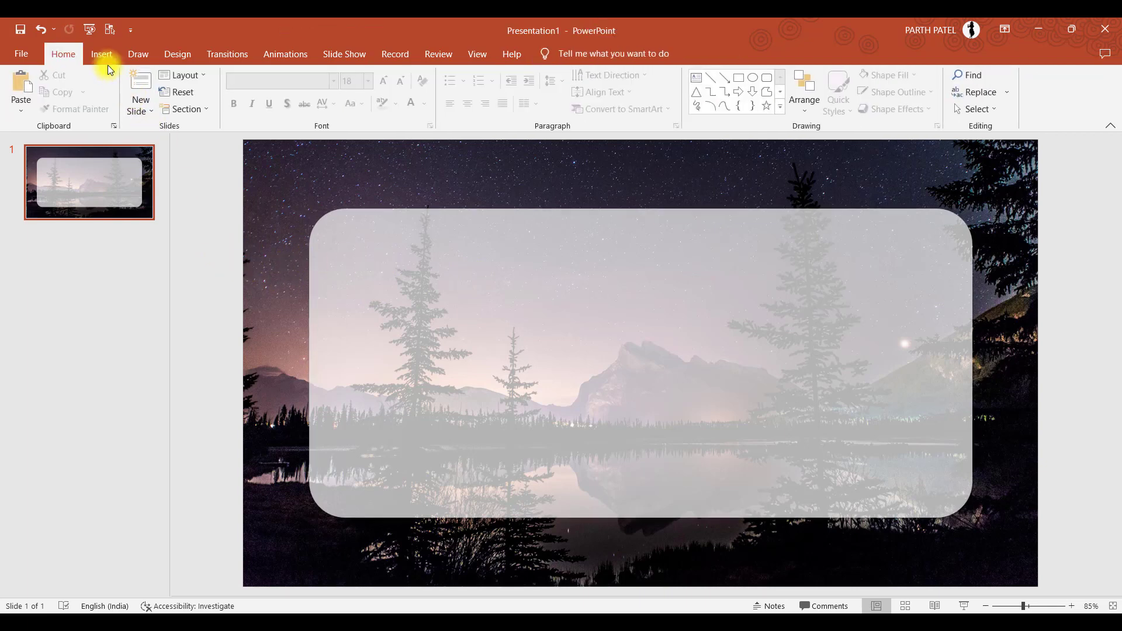
left_click(102, 54)
left_click(655, 96)
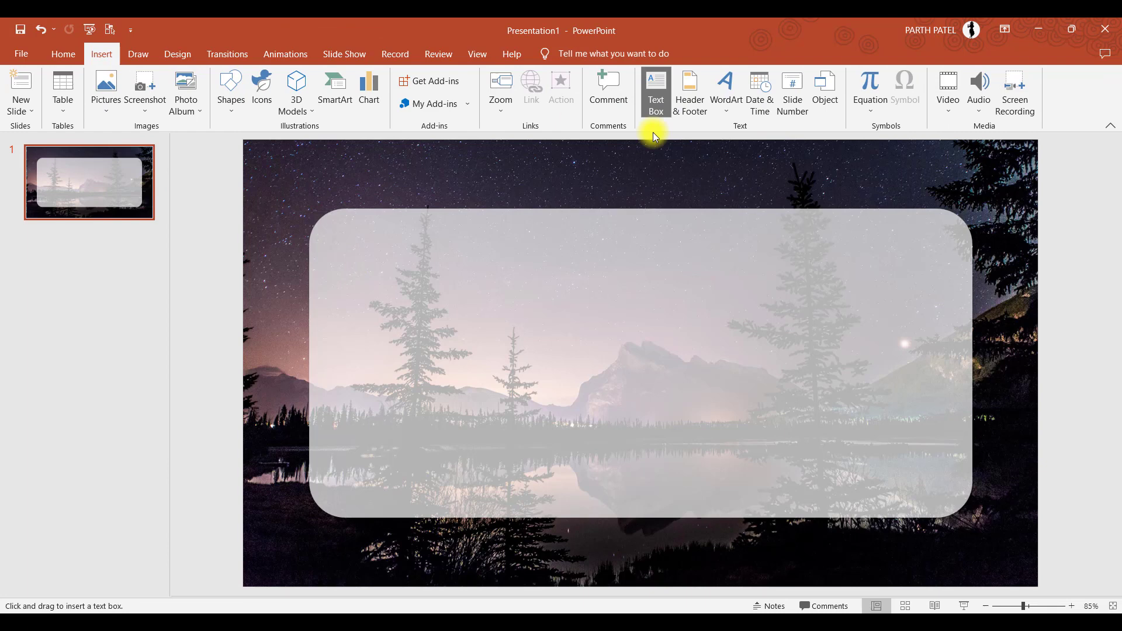
left_click(295, 167)
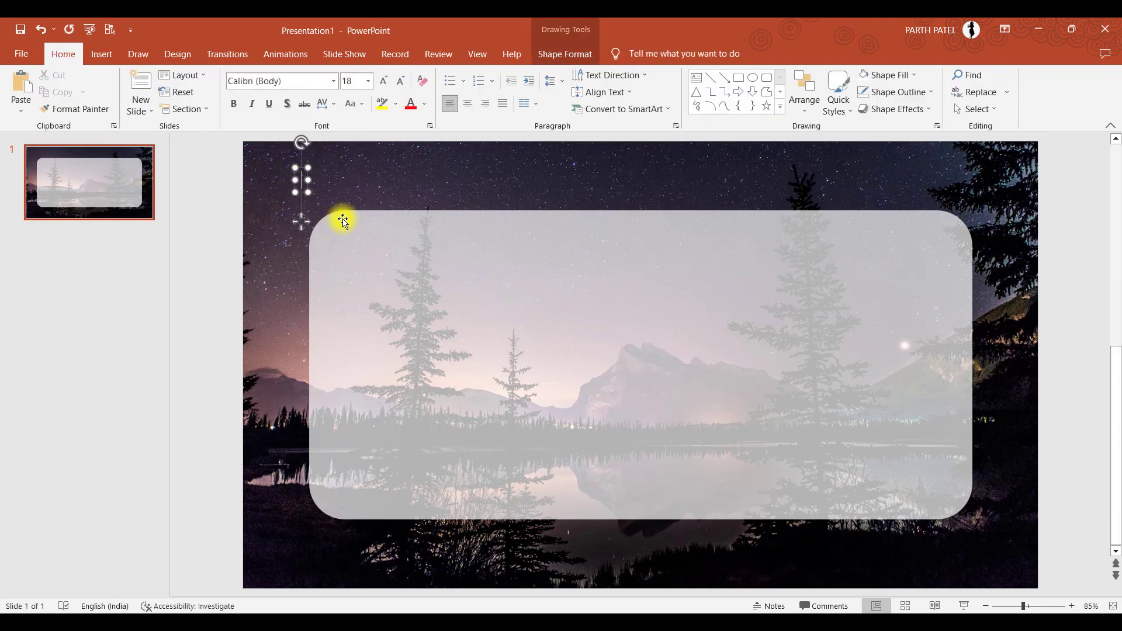
left_click(303, 175)
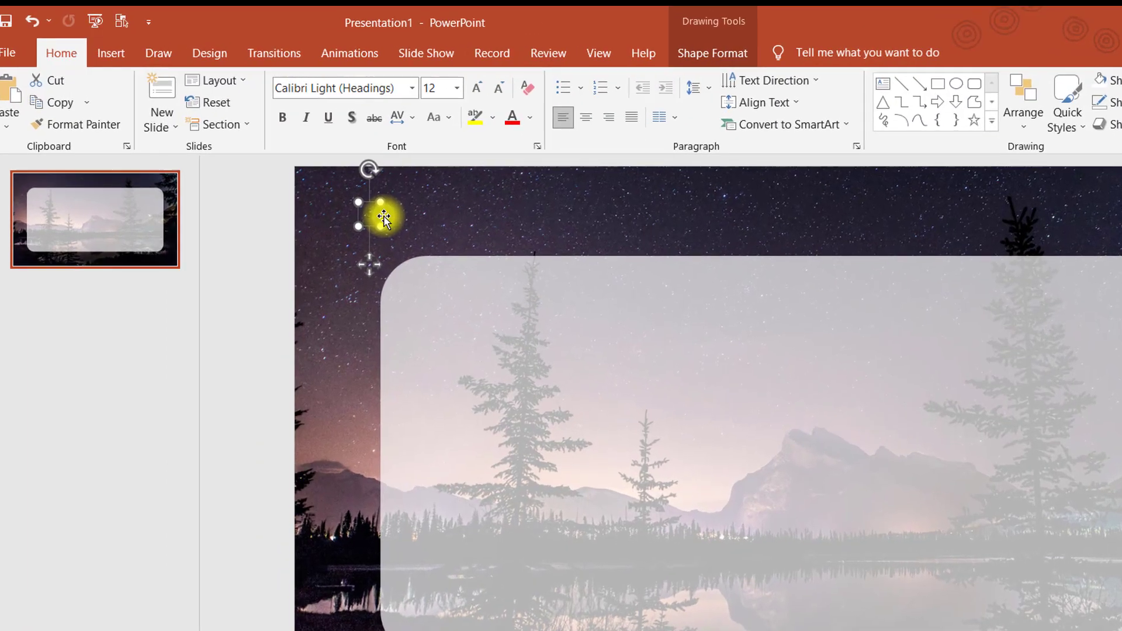
left_click_drag(416, 235, 276, 278)
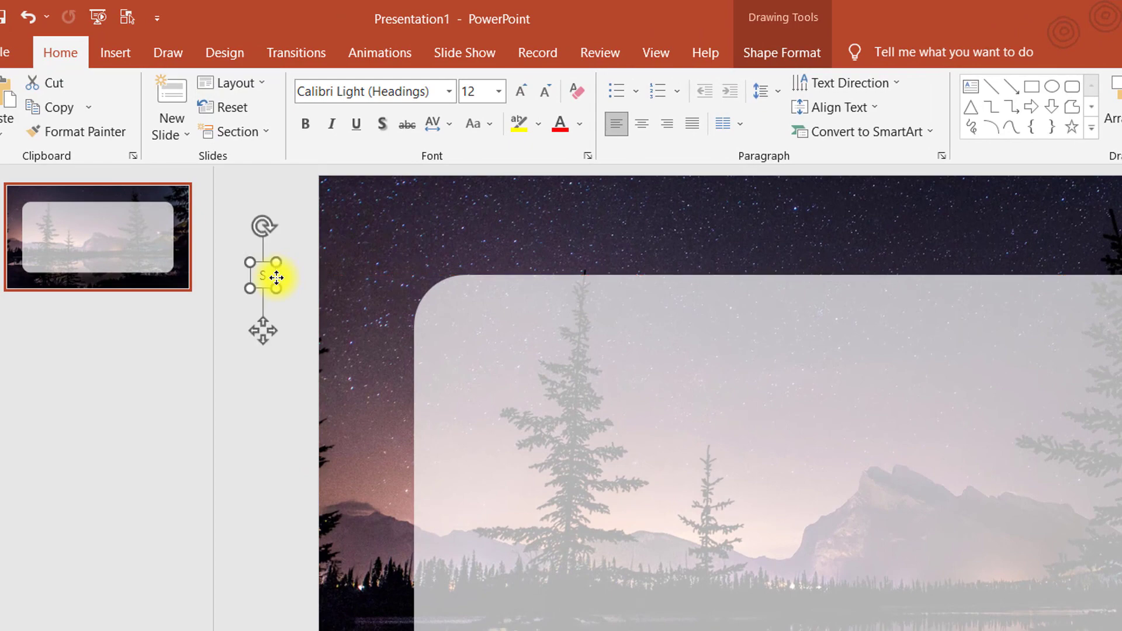
- Set the S to Times New Roman size 400 and move it onto the panel's left side
left_click(428, 91)
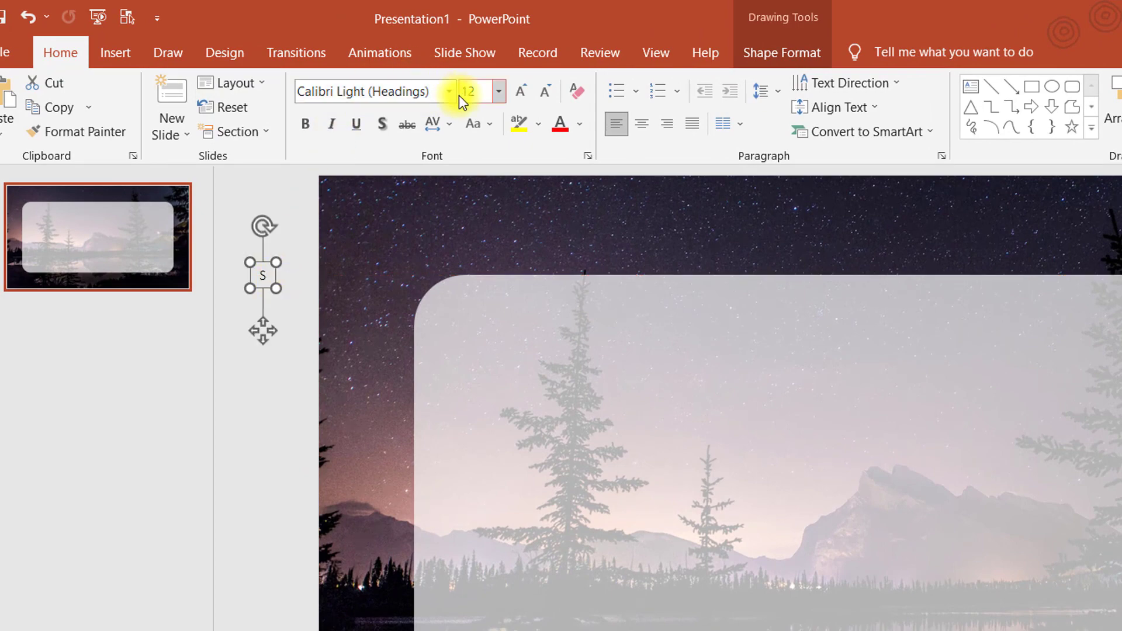
left_click(445, 91)
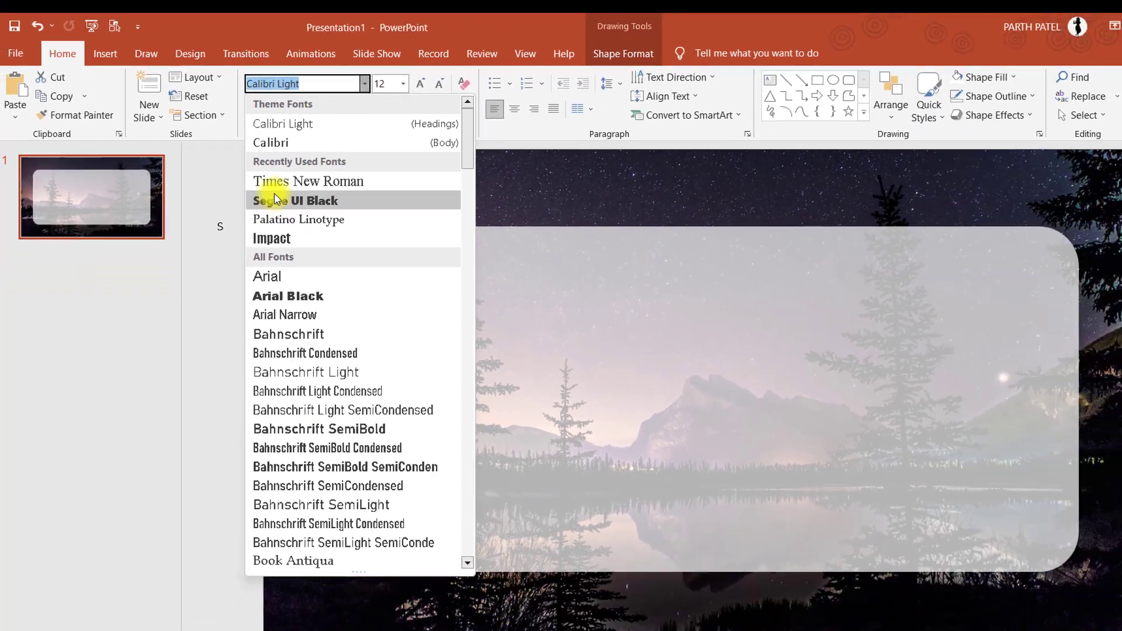
left_click(376, 215)
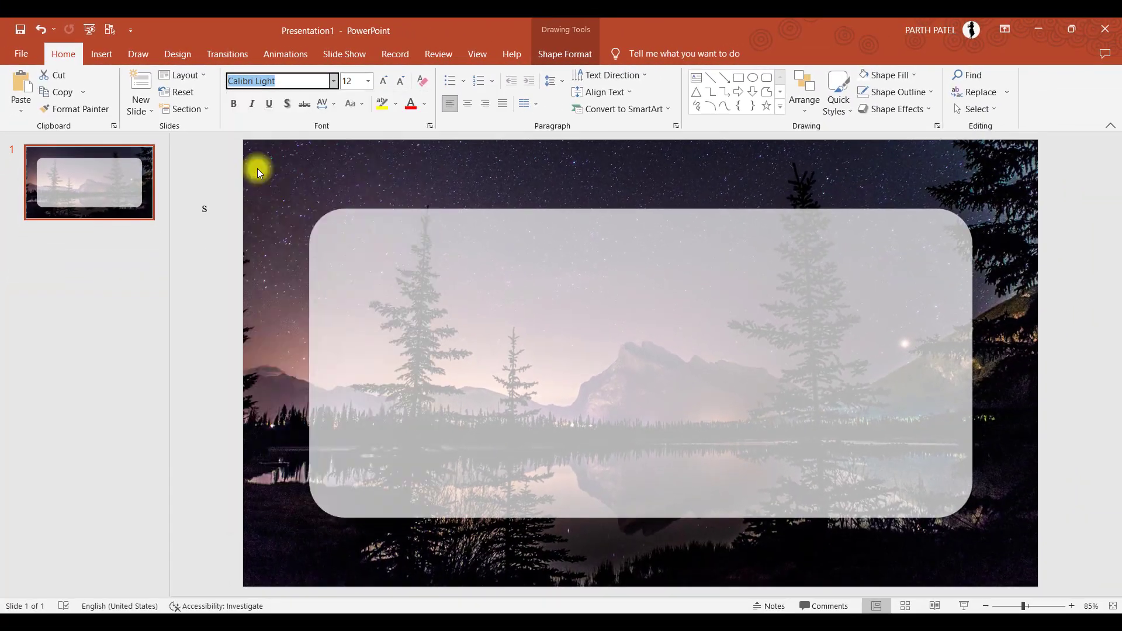
scroll(255, 361, "down", 1)
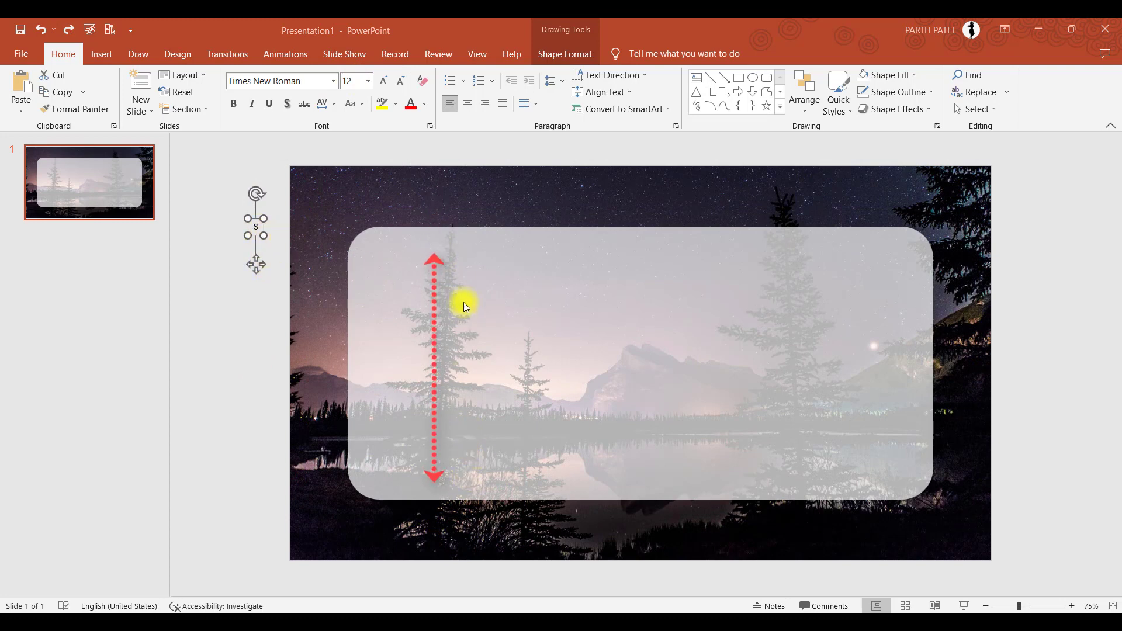
left_click(261, 225)
left_click(357, 83)
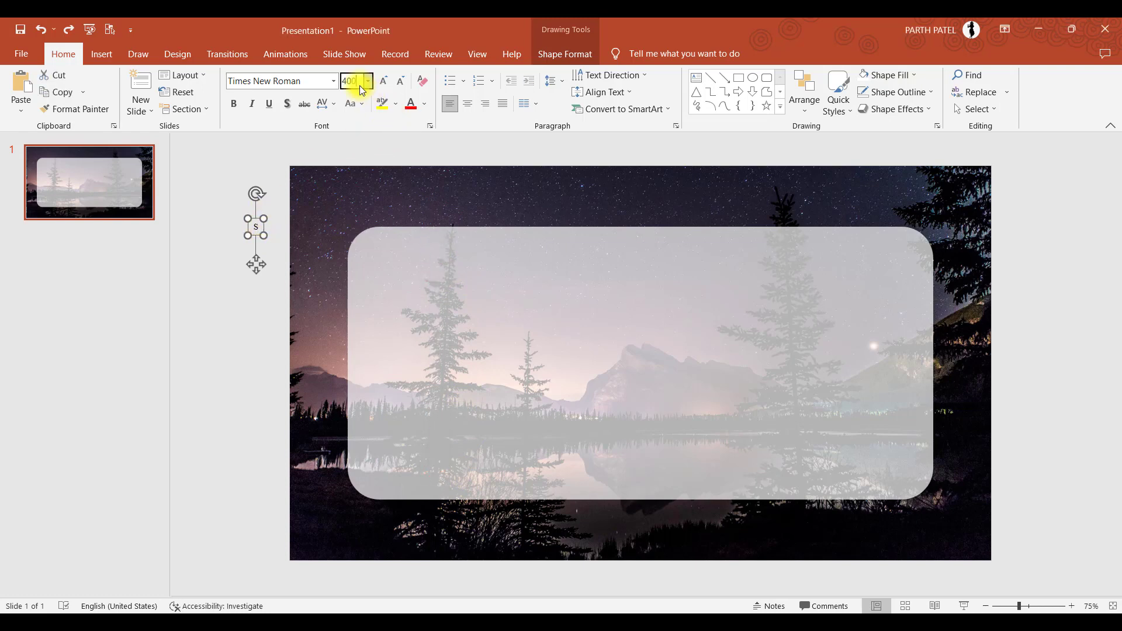
type("400")
key("Return")
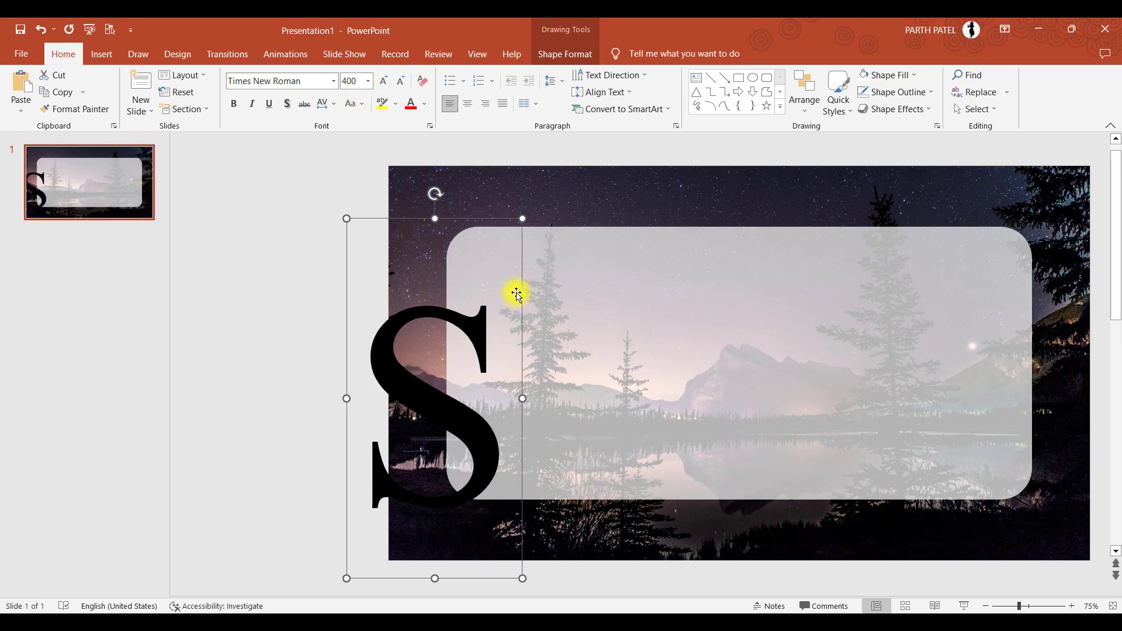
left_click_drag(519, 288, 558, 288)
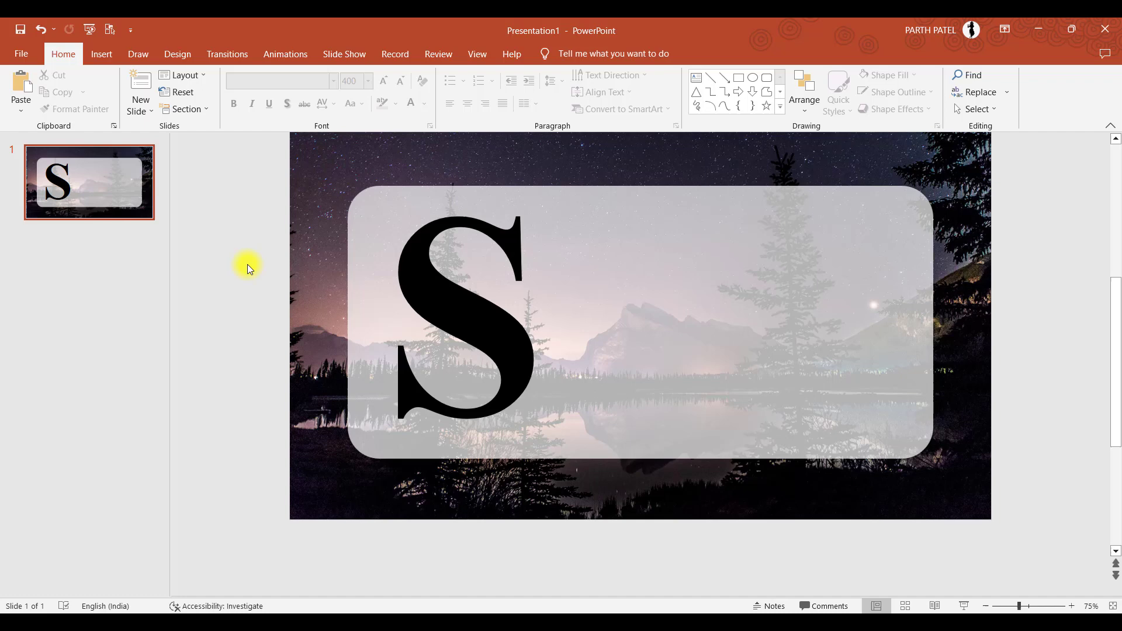
- Select the panel and the S, then apply Merge Shapes > Subtract
left_click(620, 257)
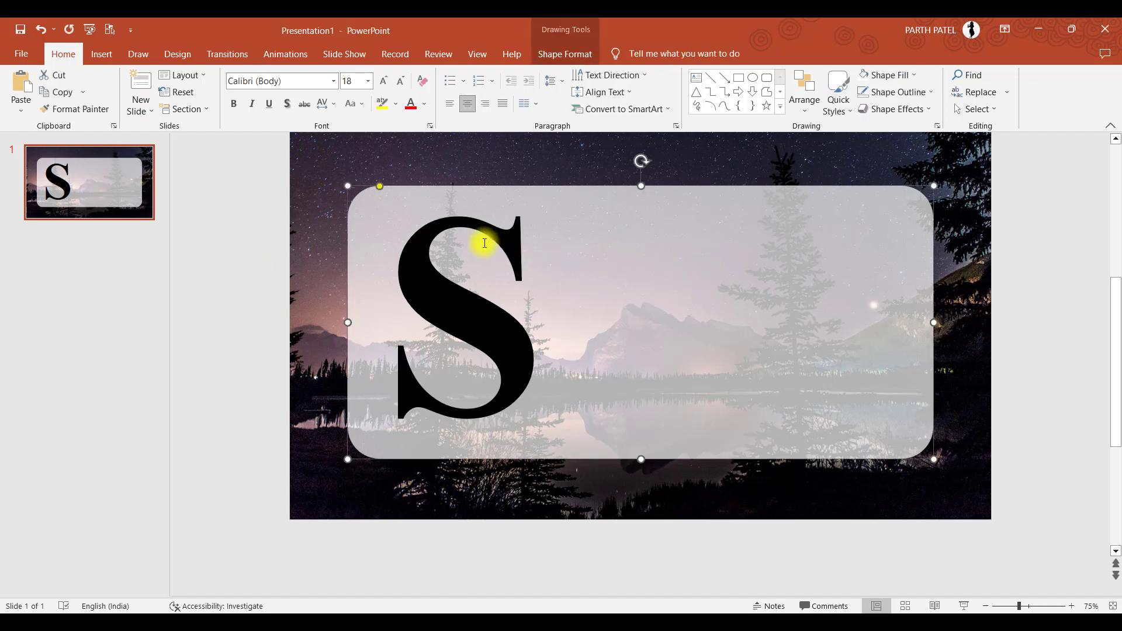
left_click(425, 249)
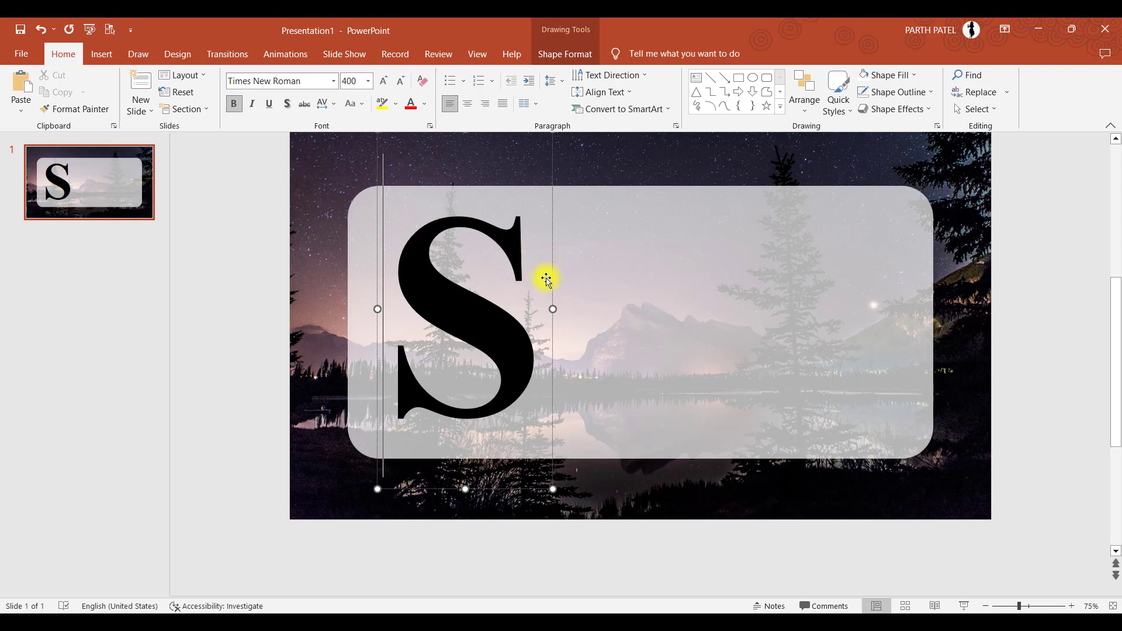
left_click(257, 247)
left_click(701, 234)
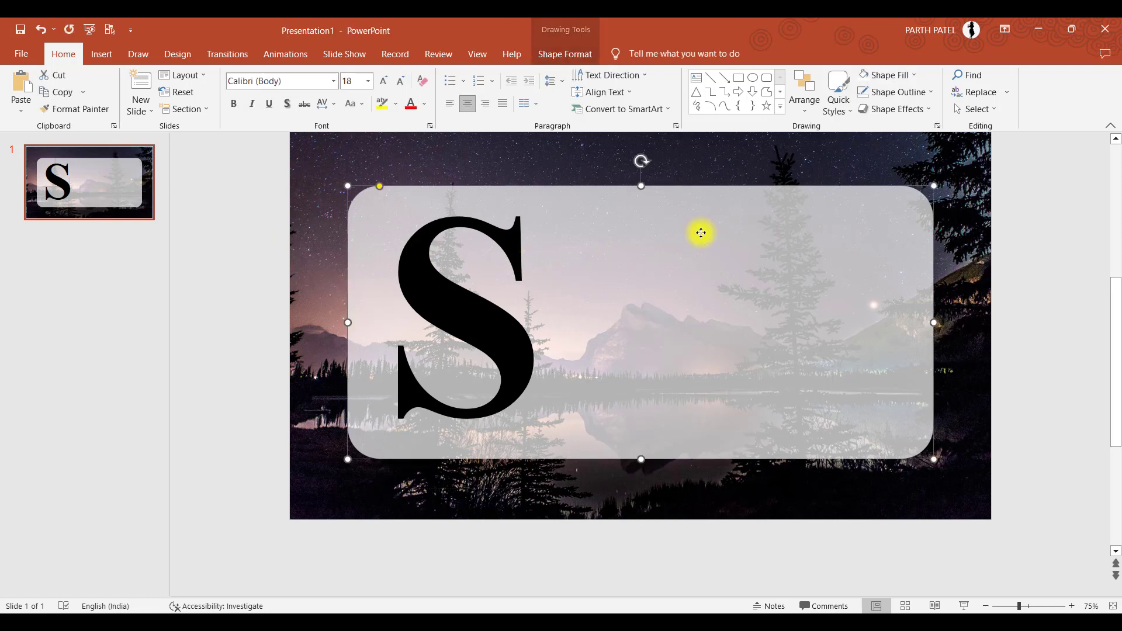
left_click(433, 270, "shift")
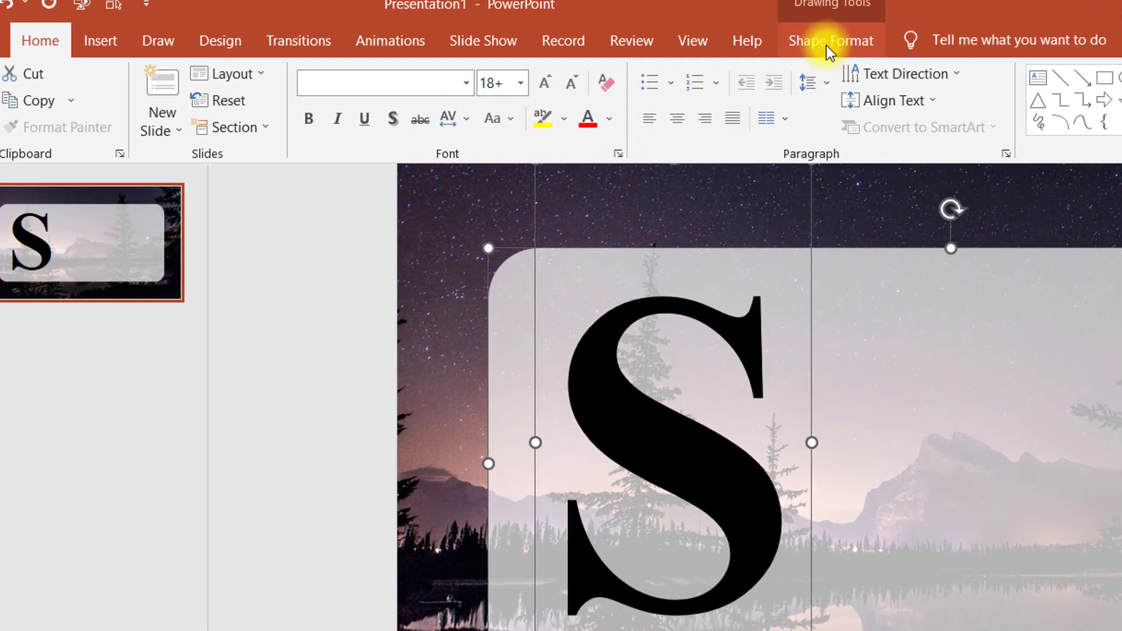
left_click(826, 45)
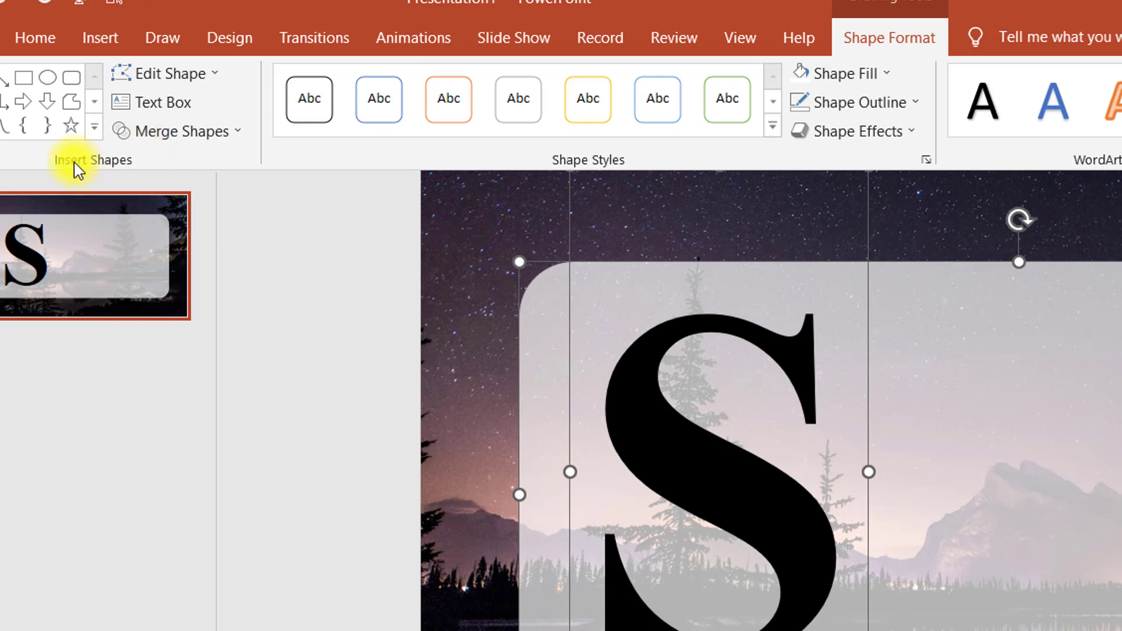
left_click(201, 132)
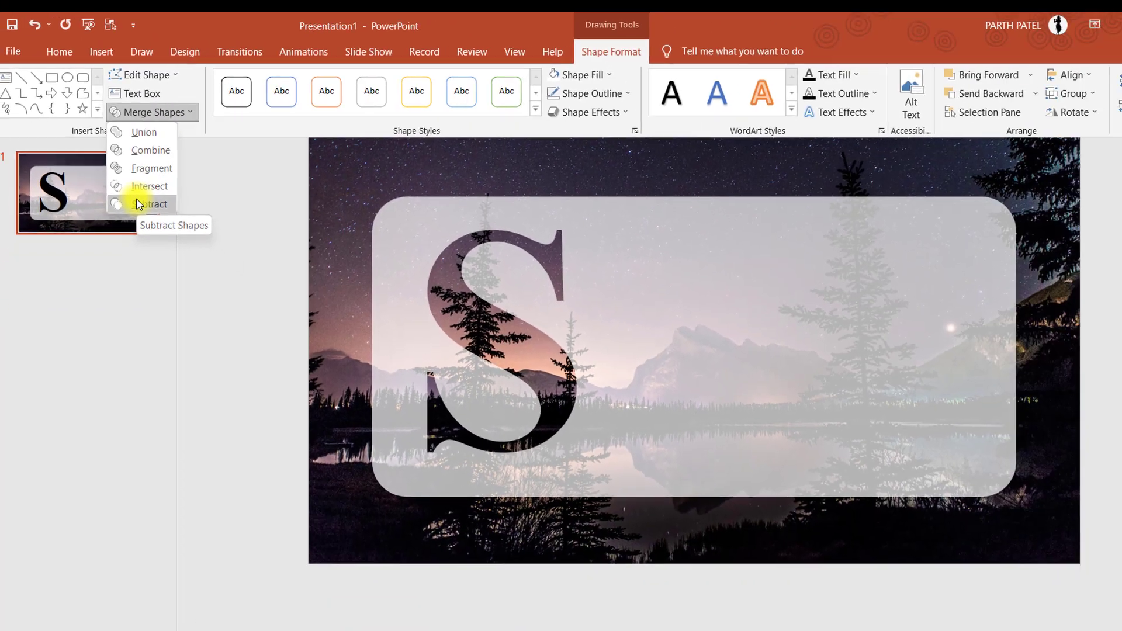
left_click(138, 205)
- Nudge the cut-out panel slightly right and down into place
left_click(279, 195)
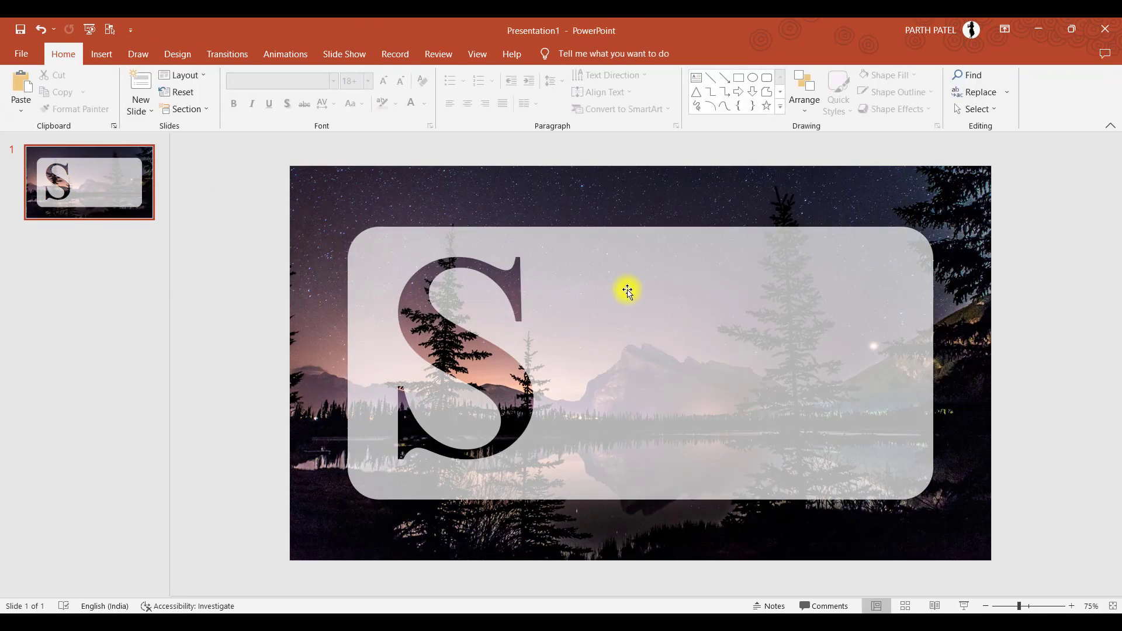
mouse_move(627, 291)
left_mouse_down()
mouse_move(588, 303)
mouse_move(613, 243)
mouse_move(635, 291)
left_mouse_up()
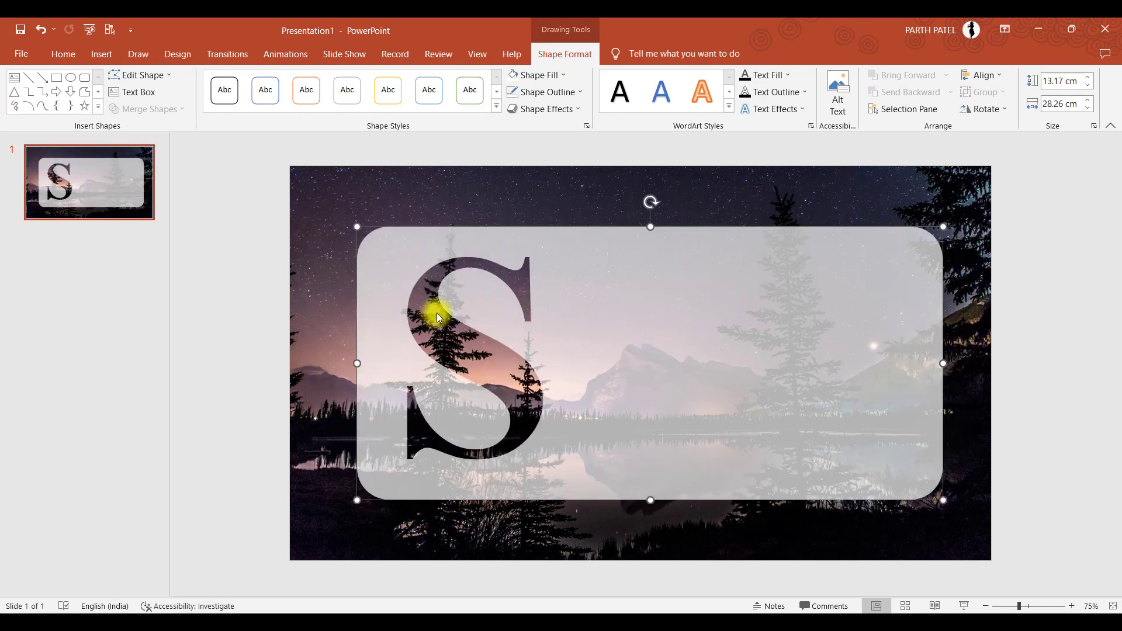
mouse_move(612, 328)
left_mouse_down()
mouse_move(619, 362)
mouse_move(603, 326)
left_mouse_up()
left_click(258, 258)
scroll(258, 257, "down", 1)
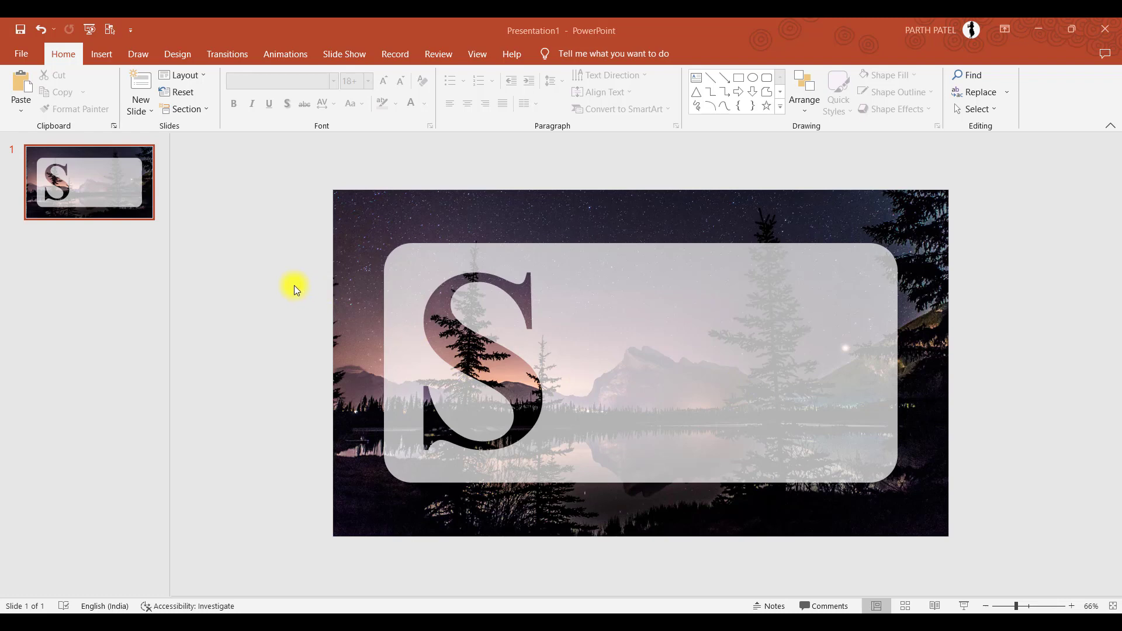
- Paste the Strengths heading and three bullet points, then check each text box
key("ctrl+v")
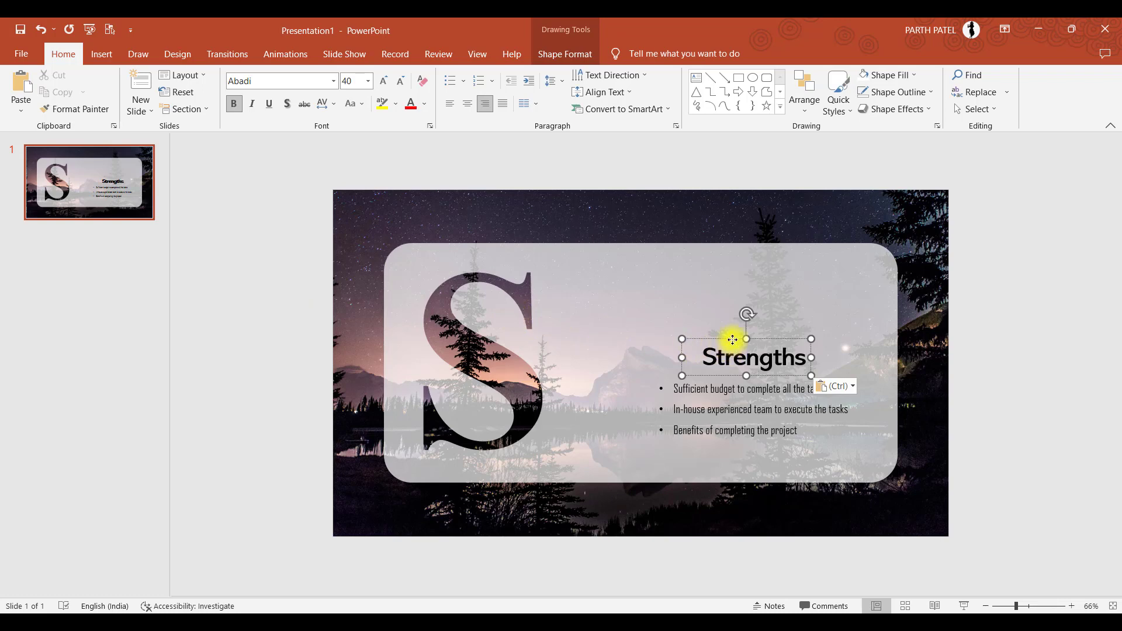
key("Escape")
left_click(323, 285)
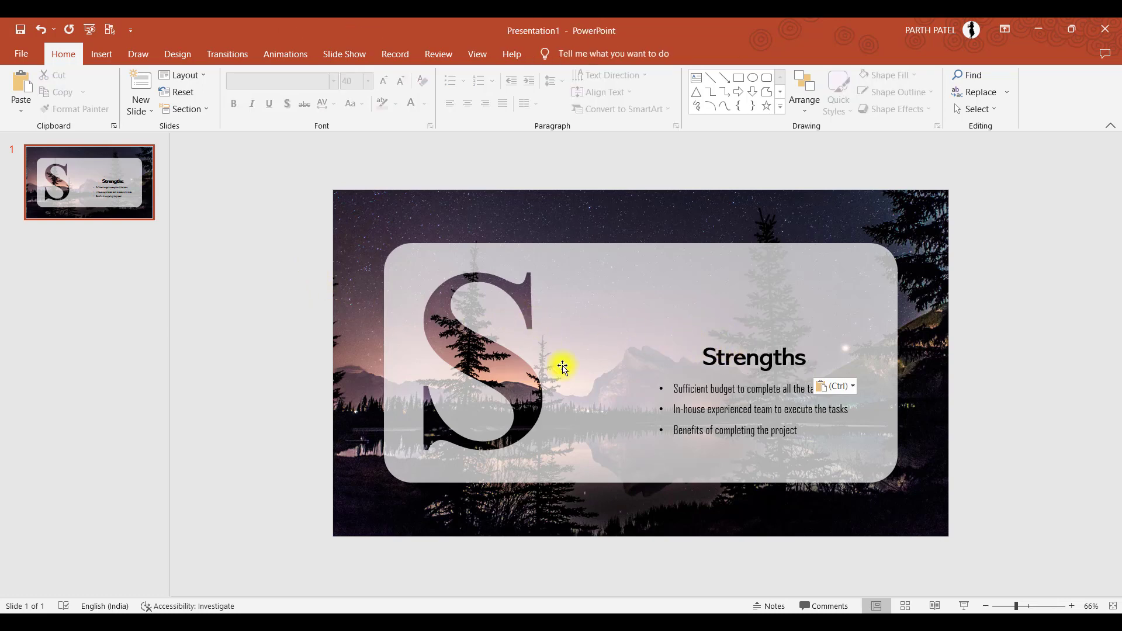
left_click(710, 358)
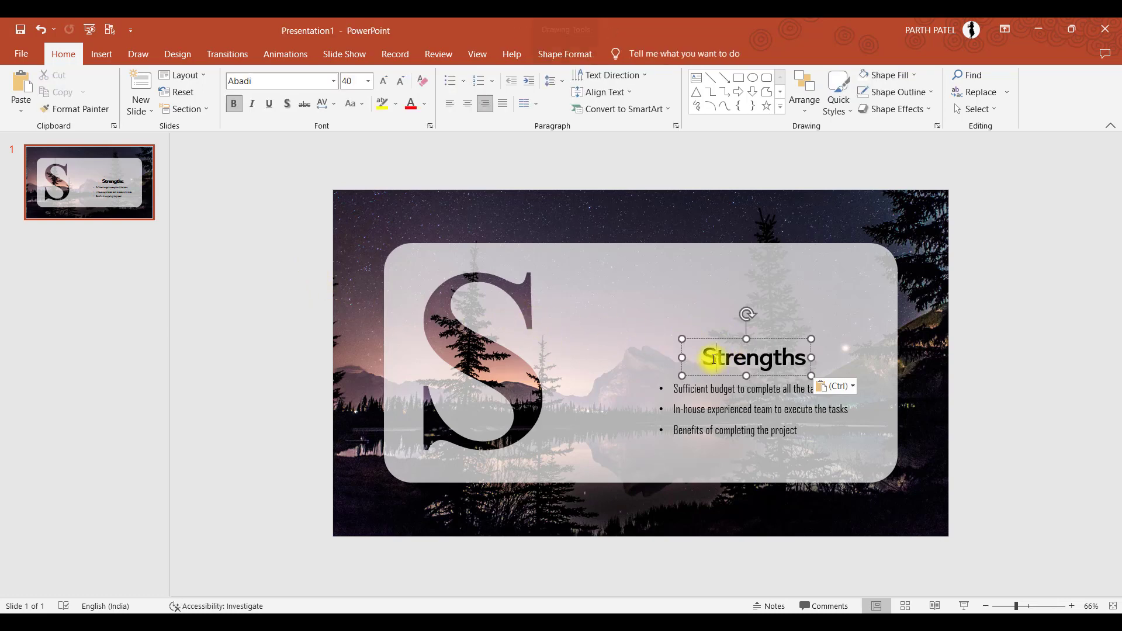
left_click(676, 388)
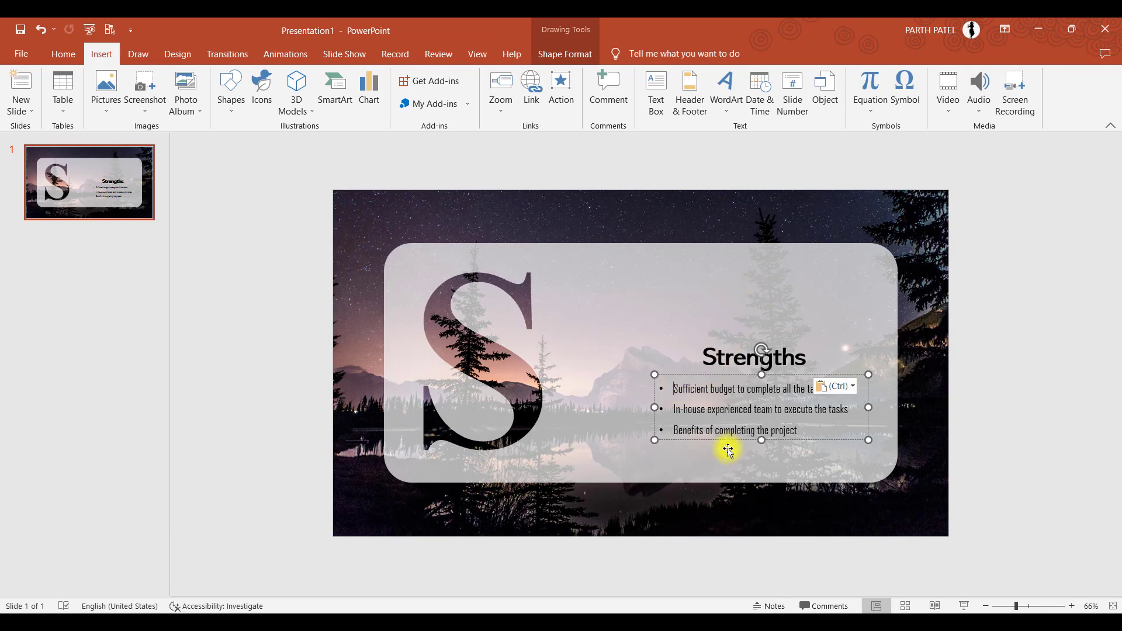
- Browse the Shapes gallery and Icons library, closing both without inserting anything
left_click(235, 263)
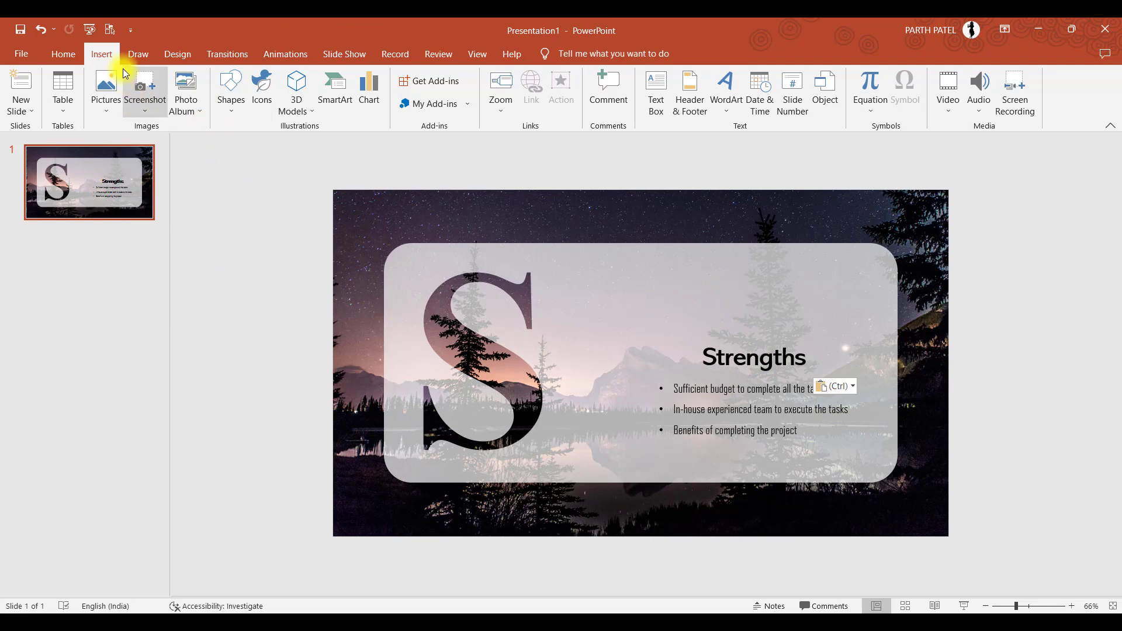
left_click(231, 109)
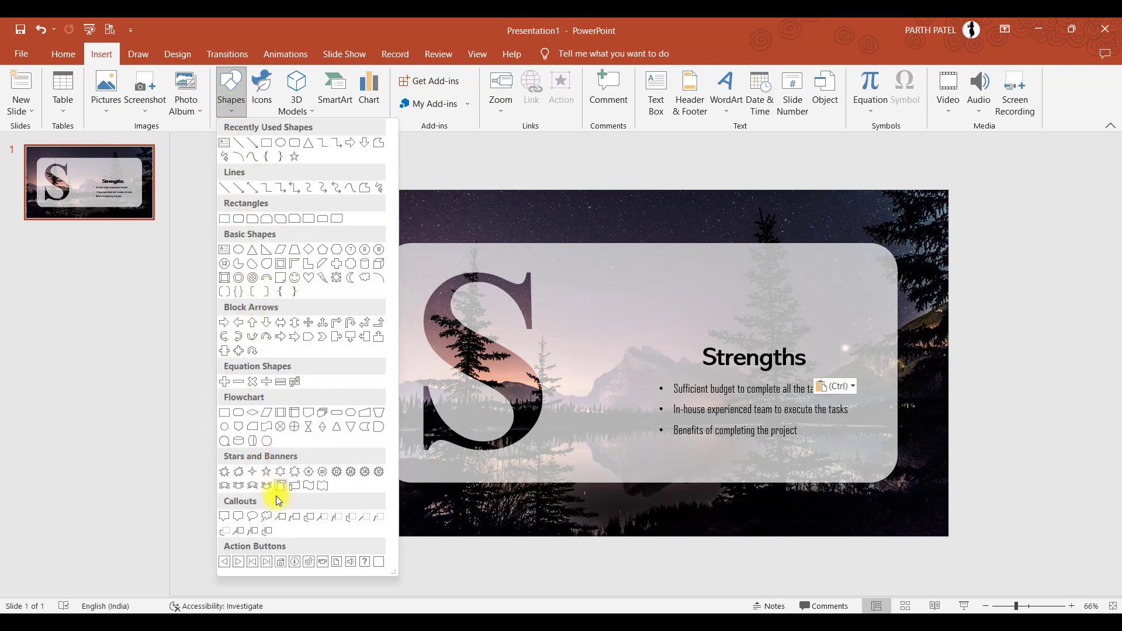
left_click(194, 221)
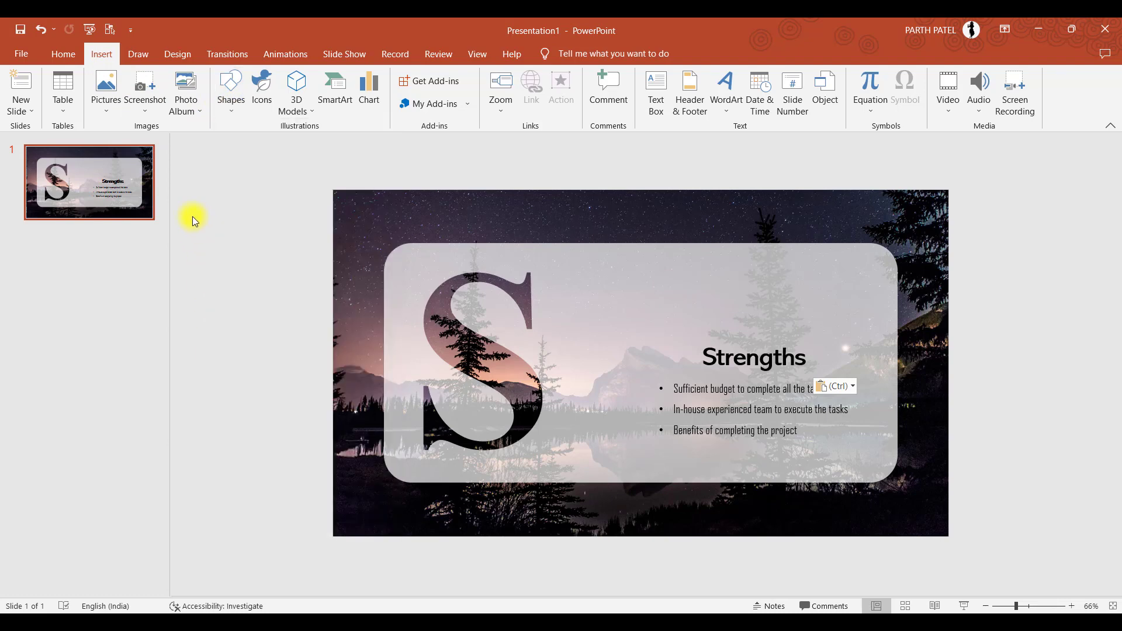
left_click(262, 88)
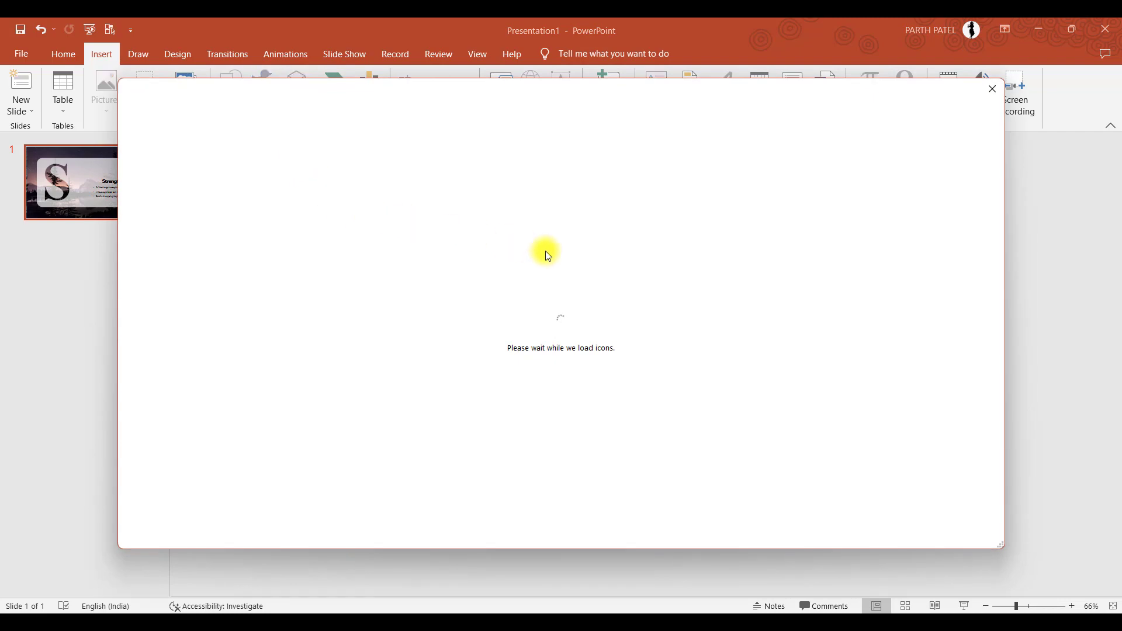
scroll(259, 310, "down", 3)
scroll(259, 310, "down", 3)
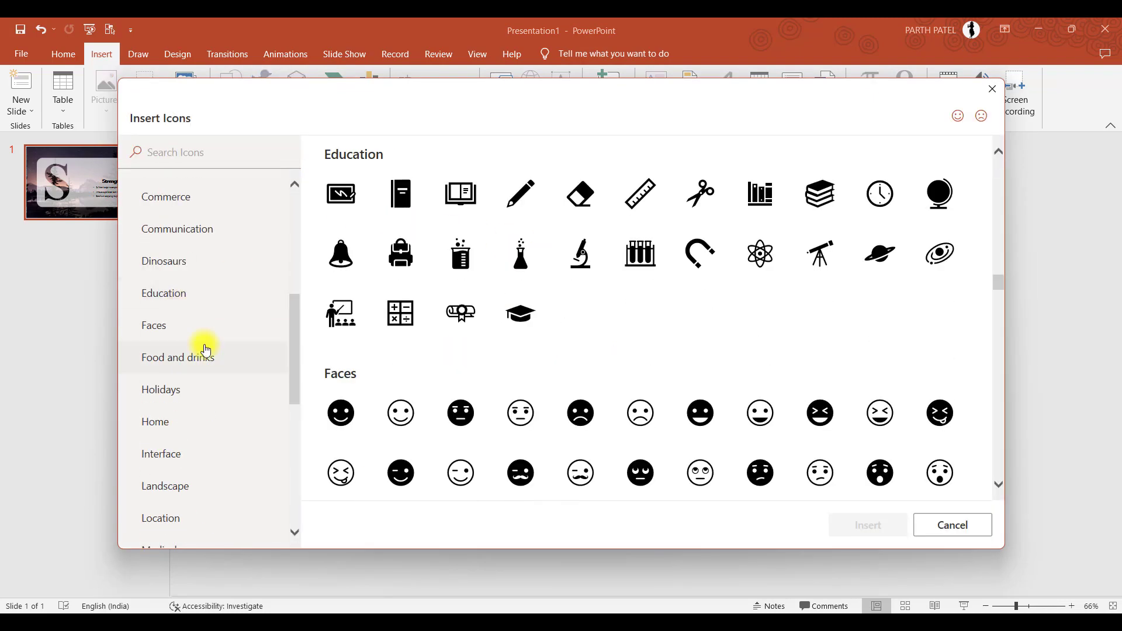
scroll(400, 371, "down", 10)
scroll(388, 350, "up", 15)
scroll(392, 355, "up", 10)
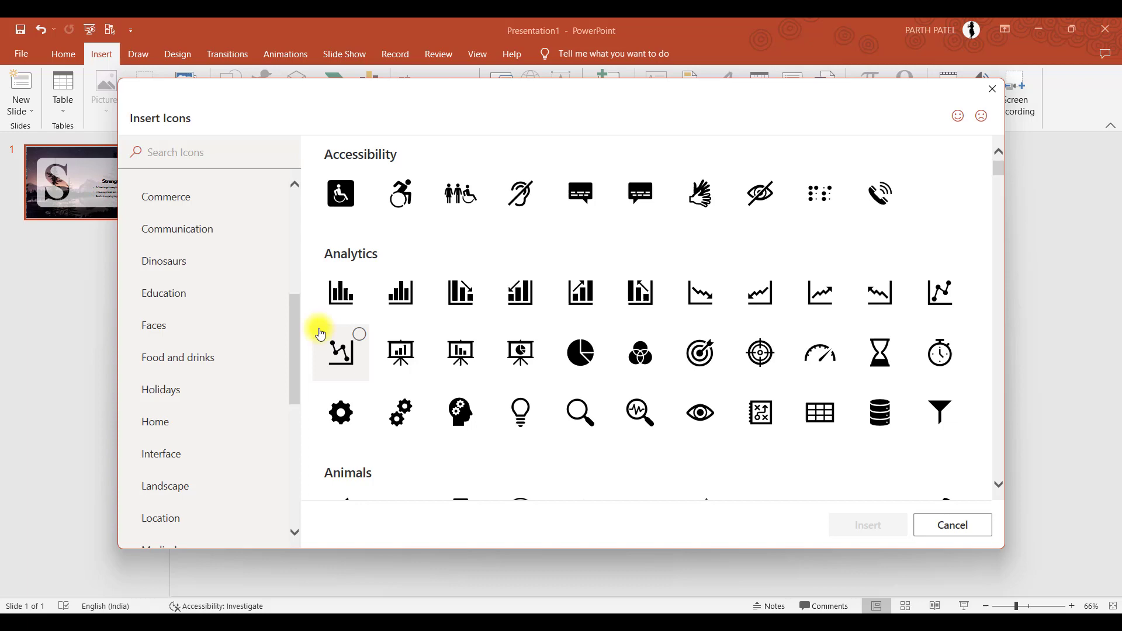
left_click(992, 95)
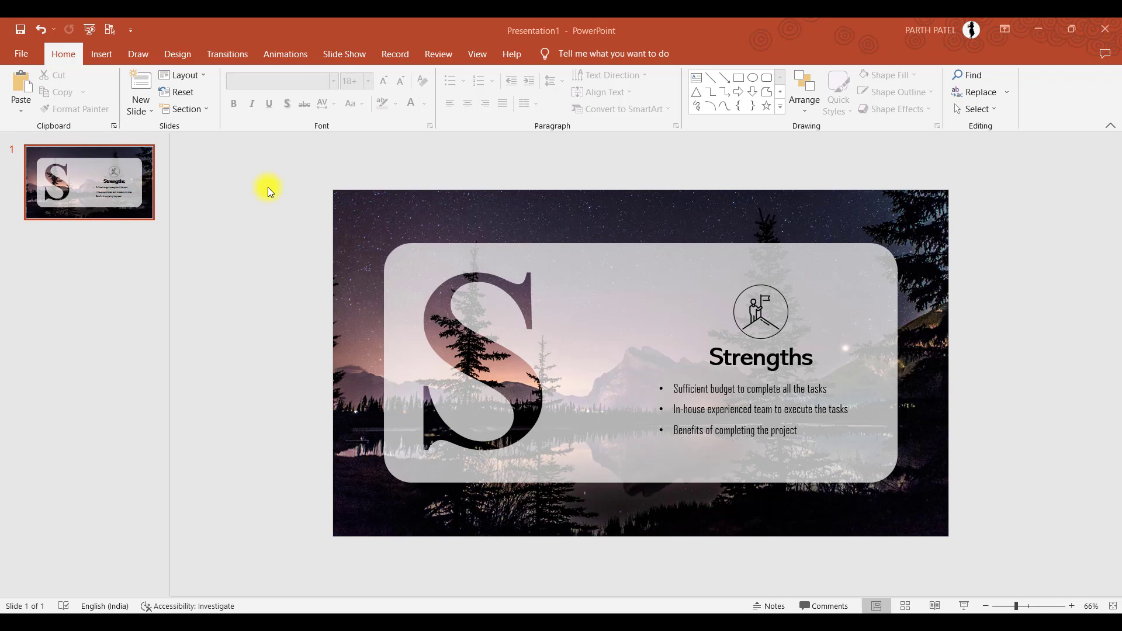
- Bring up the SWOT Tutorial deck, view slides 2, 3 and 4, then return to Strengths
mouse_move(675, 622)
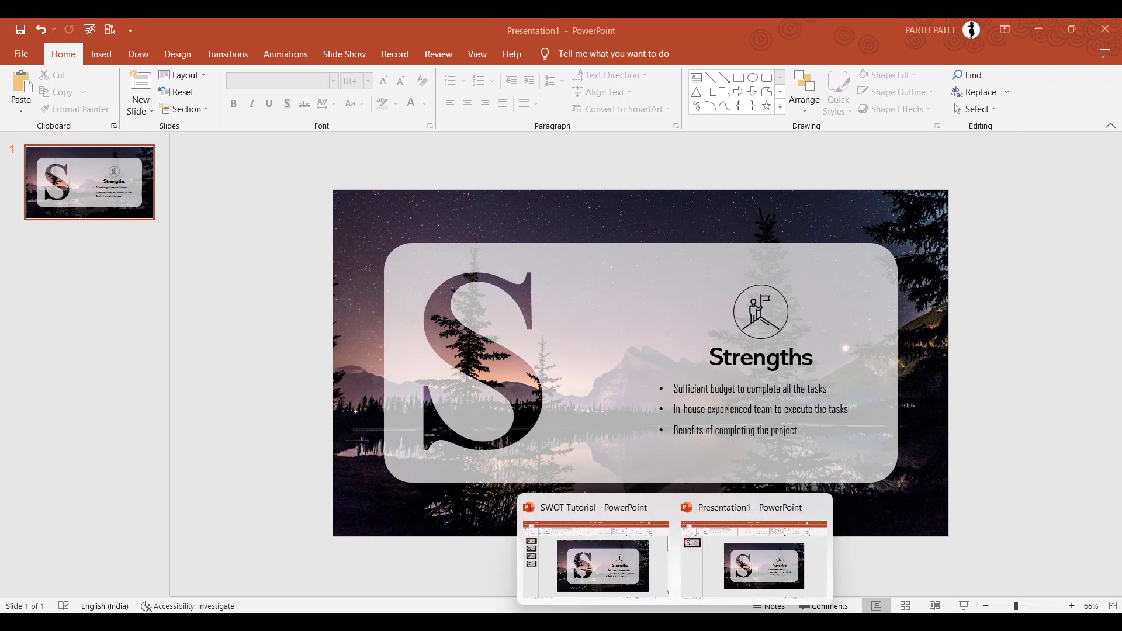
left_click(640, 593)
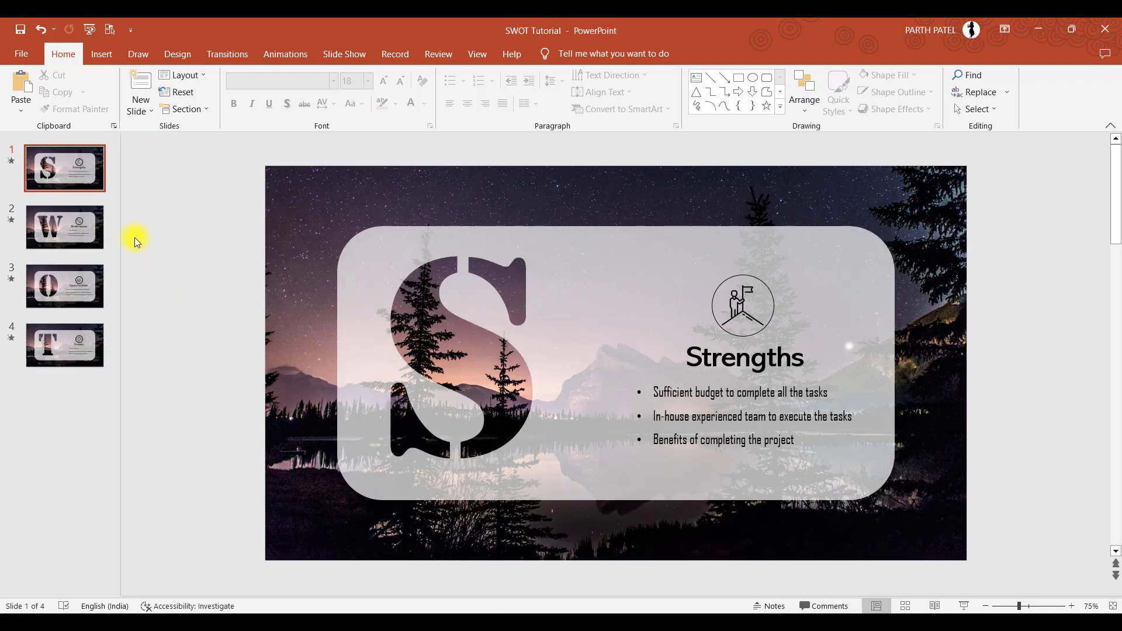
left_click(76, 224)
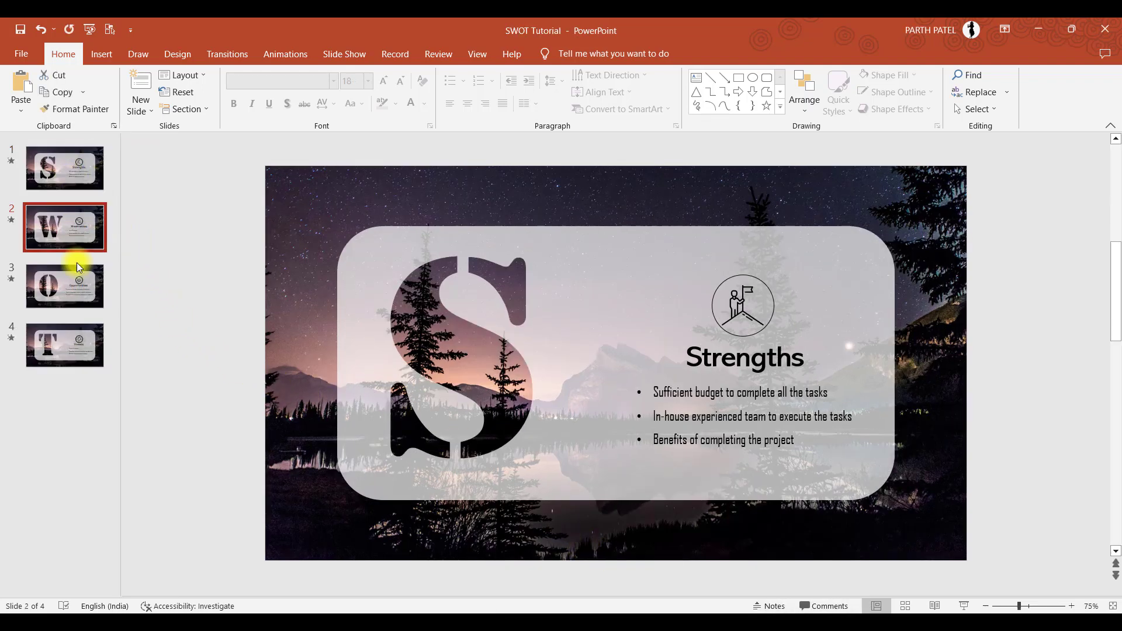
left_click(77, 279)
left_click(58, 327)
left_click(55, 166)
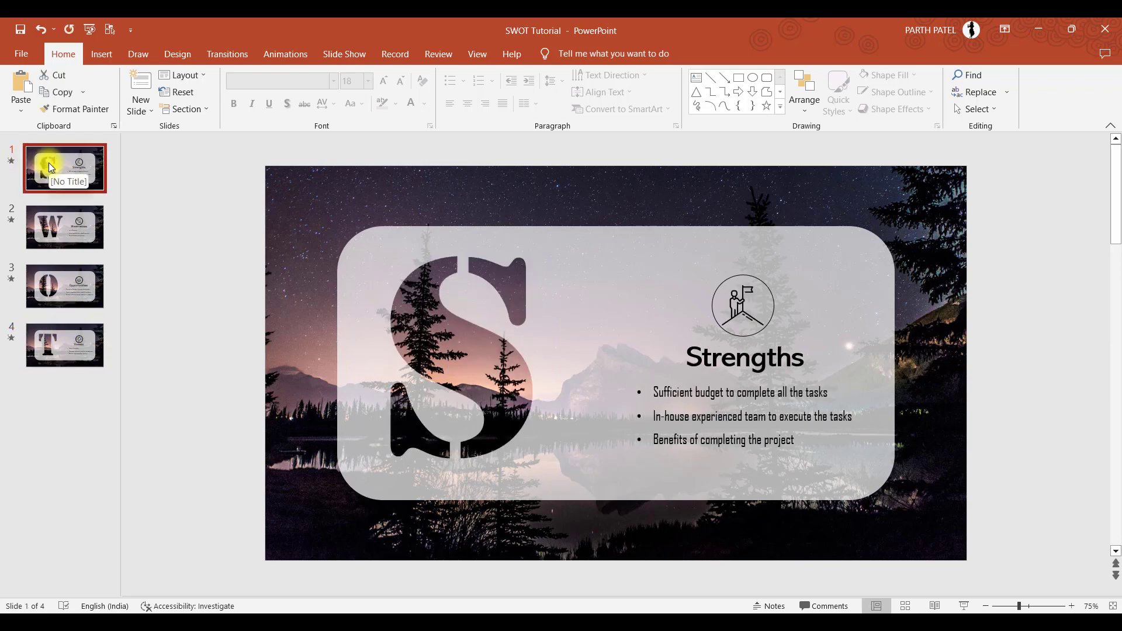
- Select all four slides and apply the Rotate transition with a 02.00-second duration to every slide
key("ctrl+a")
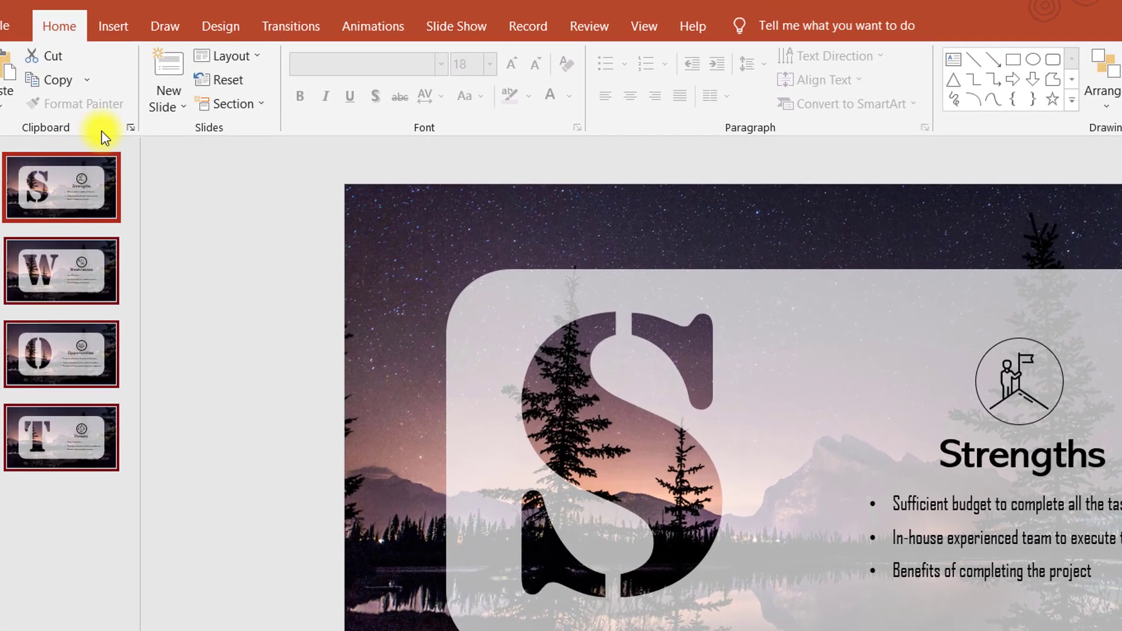
left_click(276, 31)
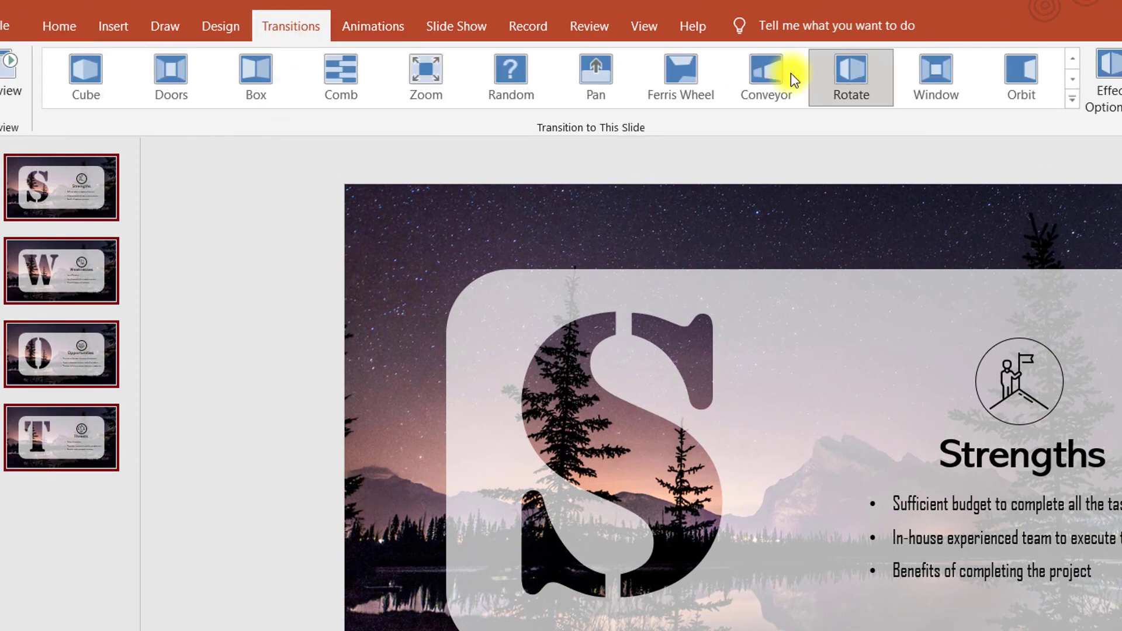
left_click(1073, 99)
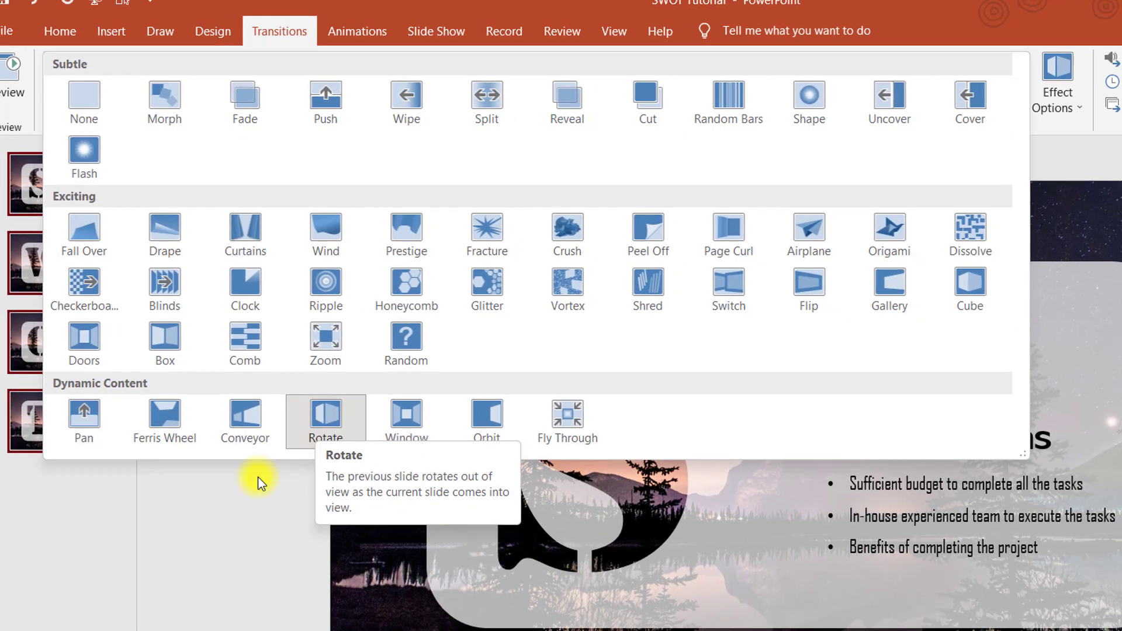
left_click(251, 496)
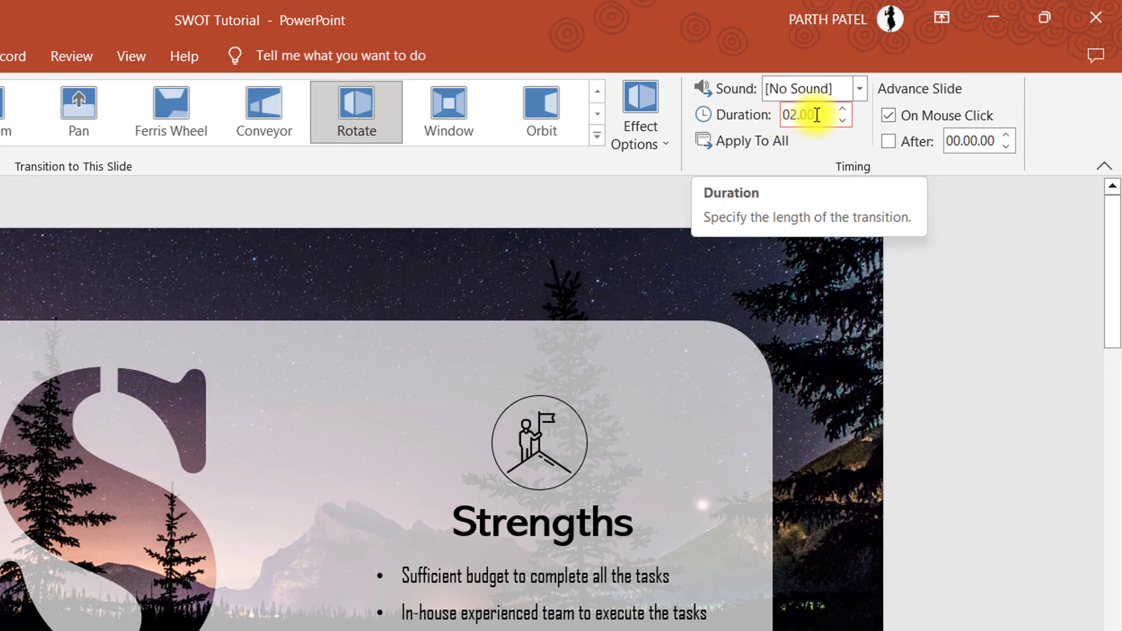
left_click(752, 149)
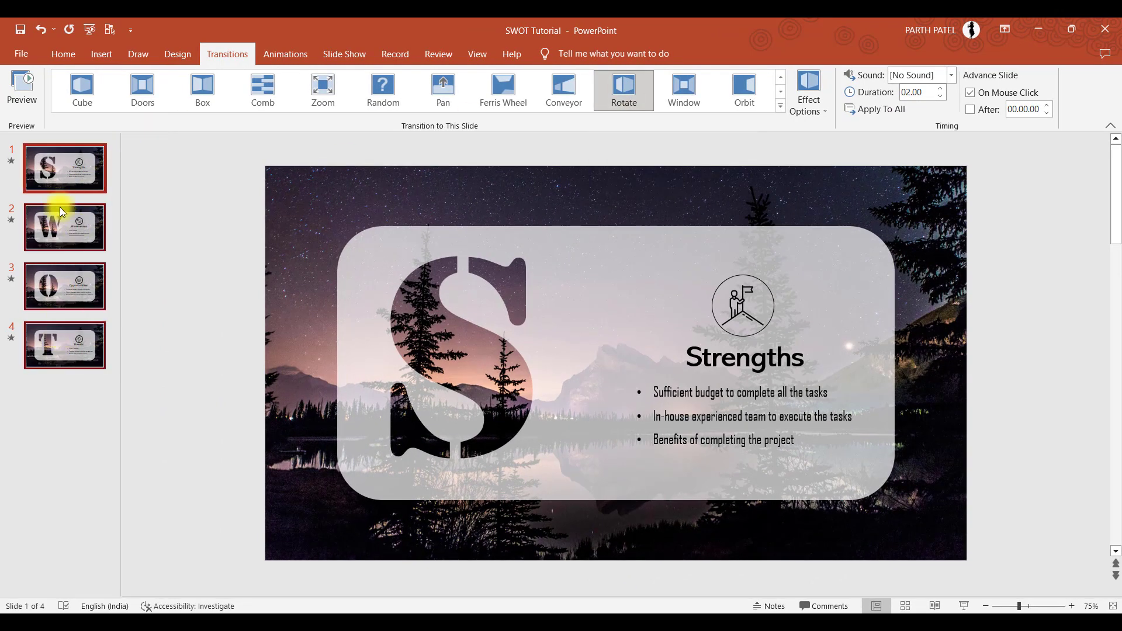
left_click(181, 217)
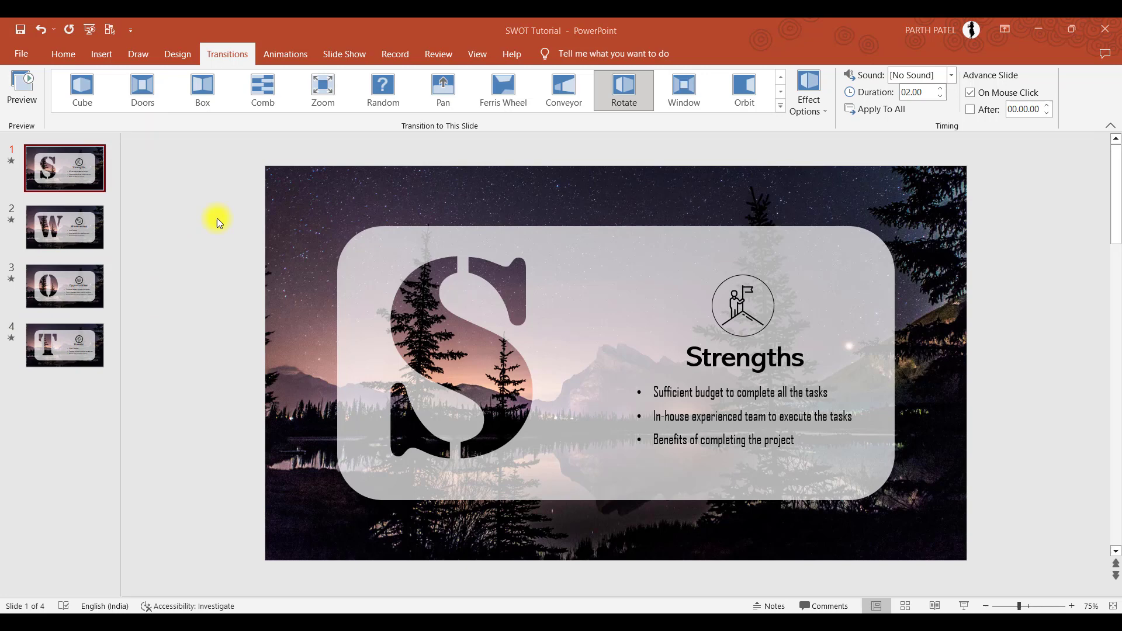
left_click(86, 230)
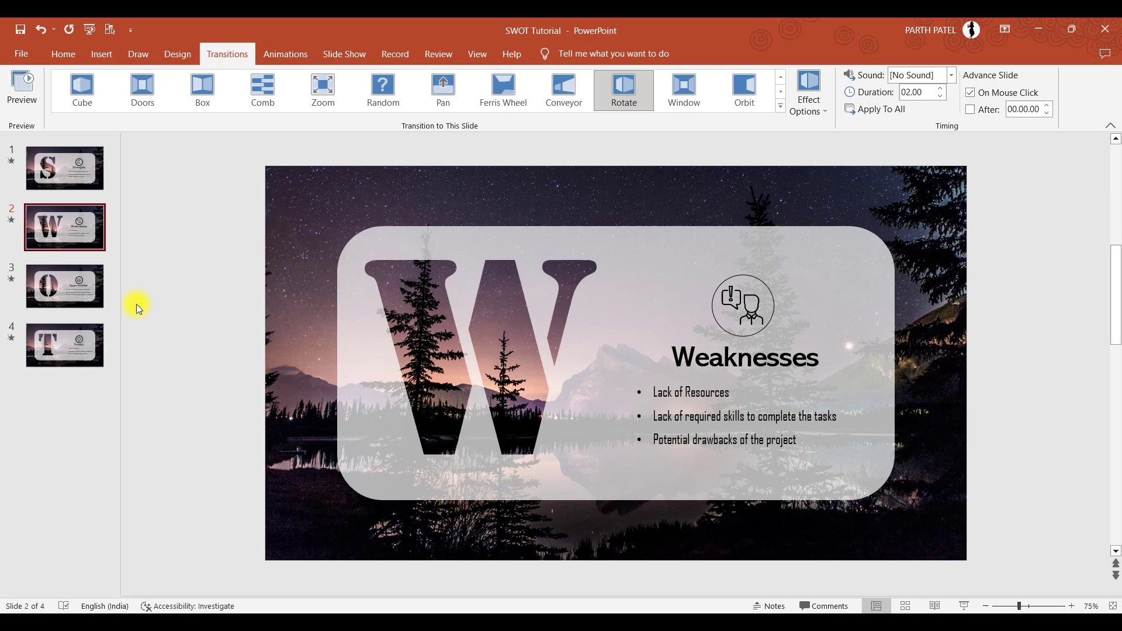
left_click(93, 280)
left_click(66, 184)
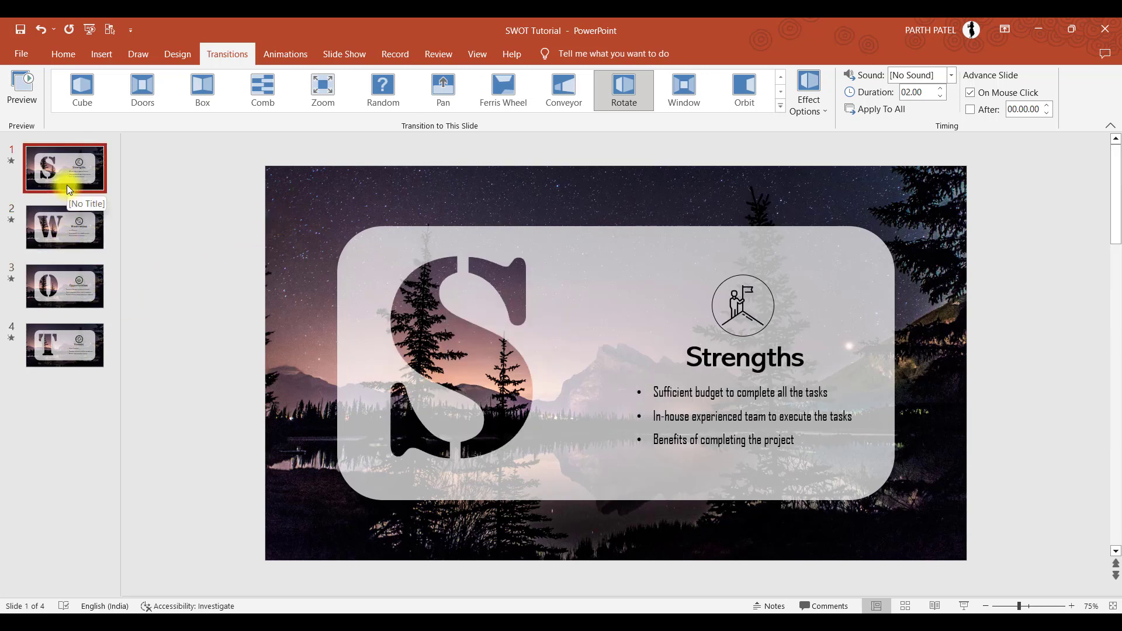